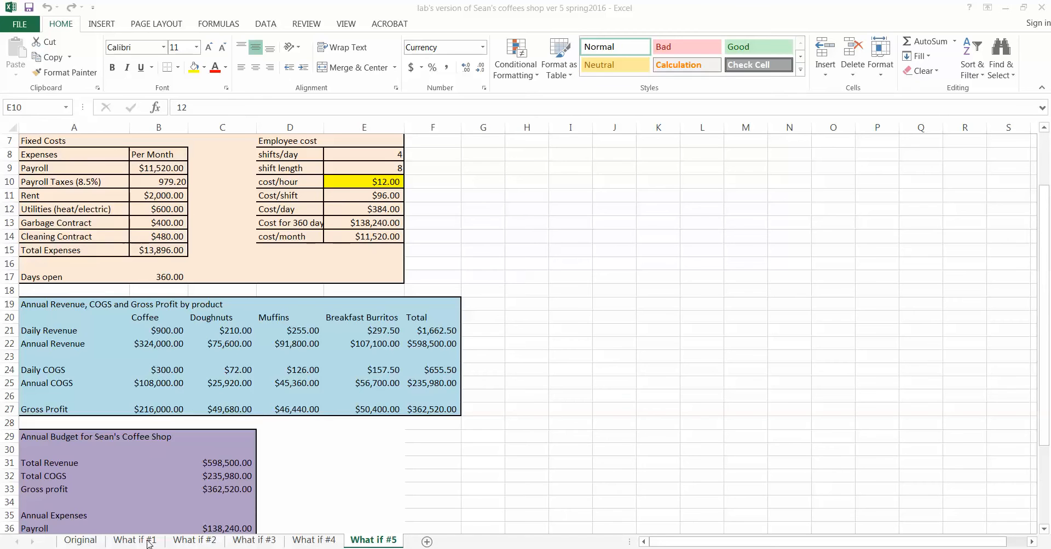
Select every cell on the Original sheet and copy it.
{"action": "left_click", "coordinate": [79, 541]}
{"action": "left_click", "coordinate": [81, 541]}
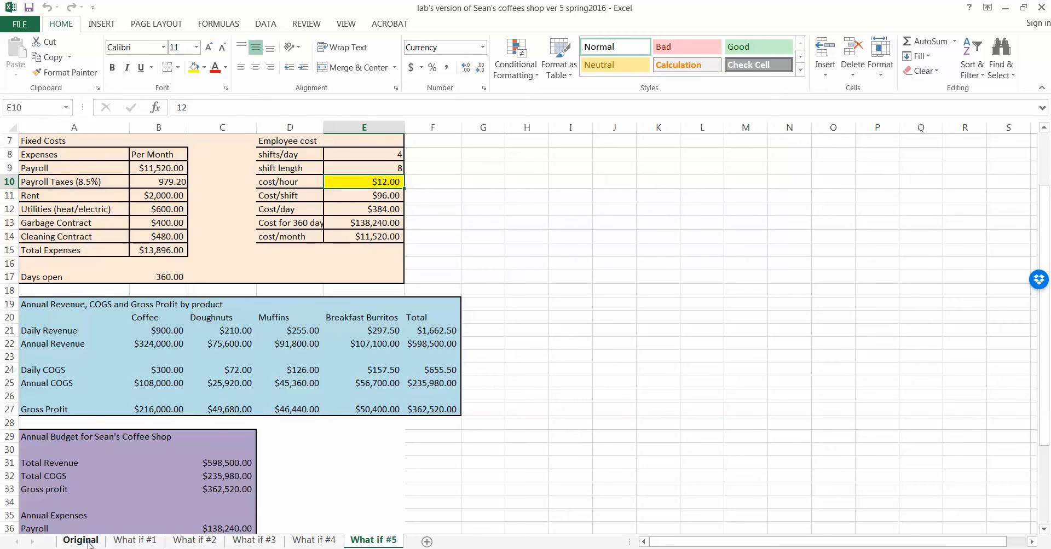
{"action": "scroll", "coordinate": [237, 440], "scroll_direction": "down", "scroll_amount": 2}
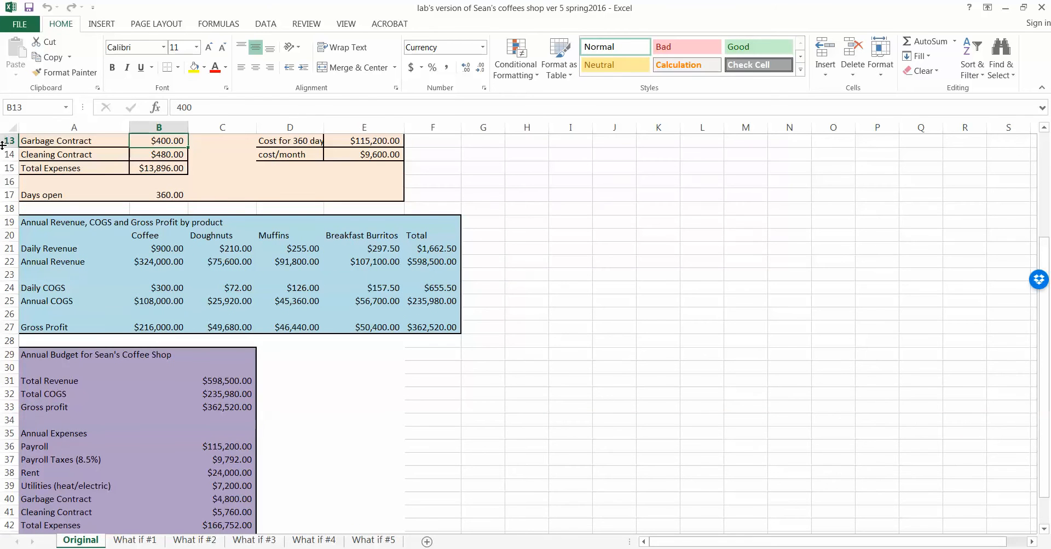
{"action": "left_click", "coordinate": [10, 127]}
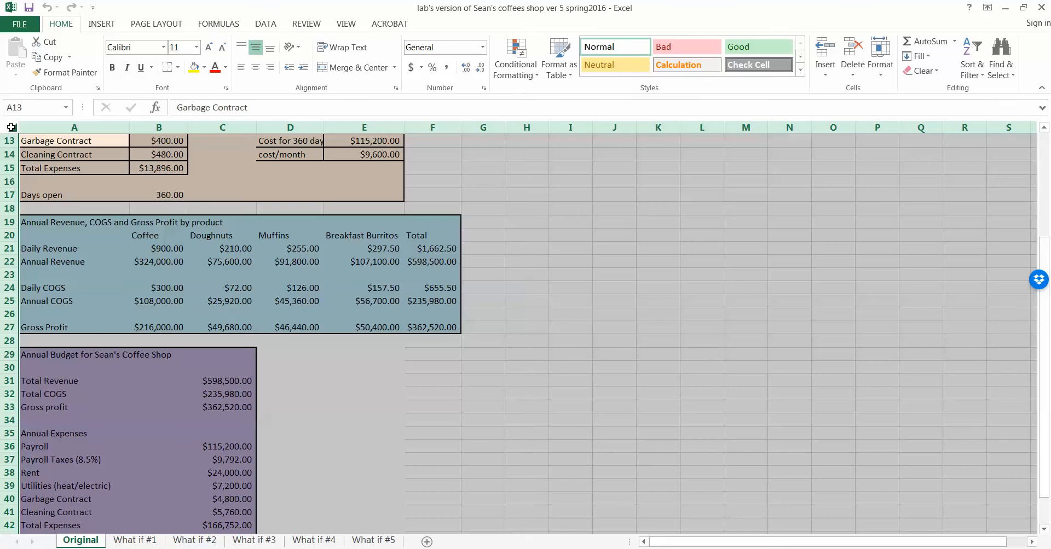
{"action": "key", "text": "ctrl+c"}
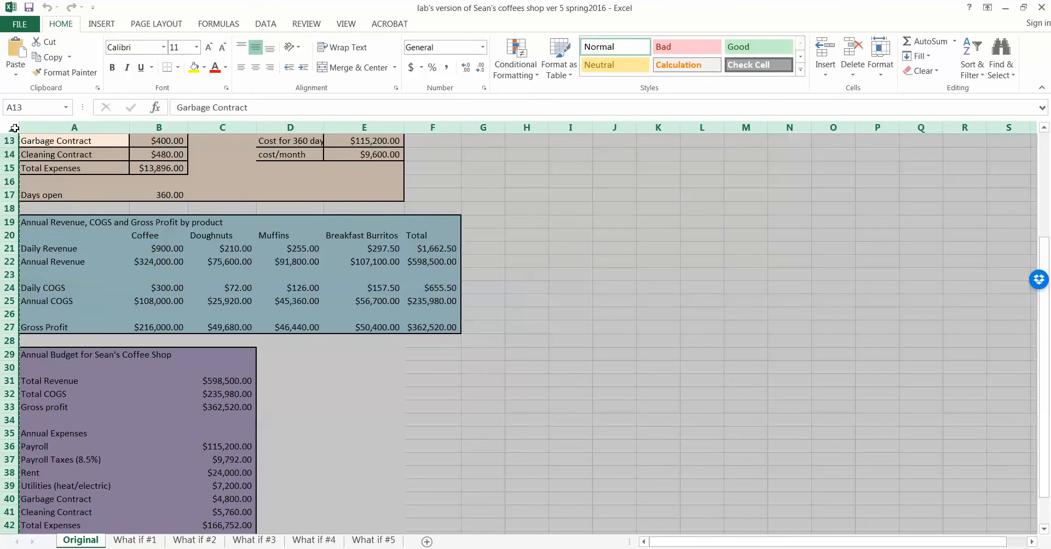
Create a blank workbook and paste the copied budget into its sheet.
{"action": "left_click", "coordinate": [19, 26]}
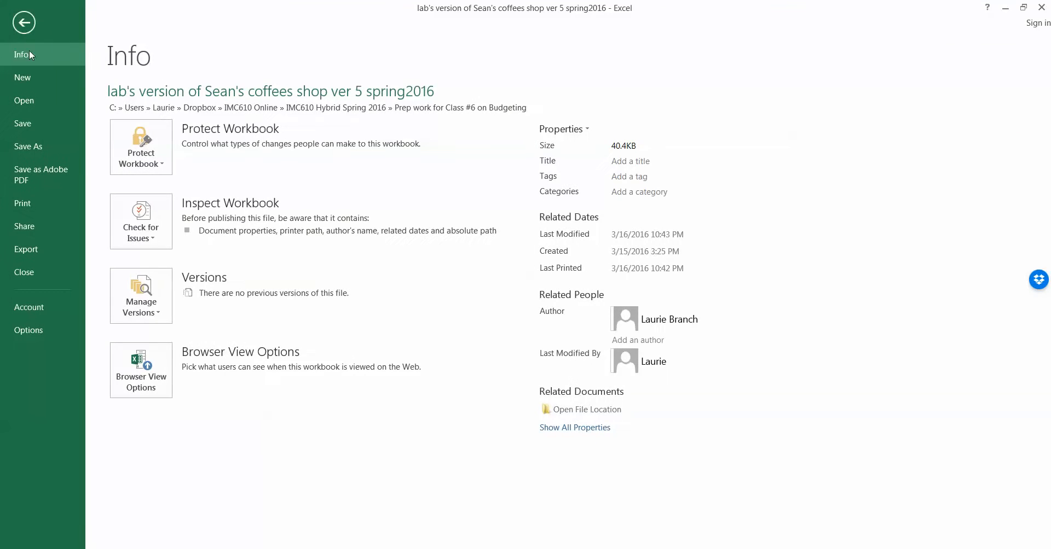
{"action": "left_click", "coordinate": [34, 79]}
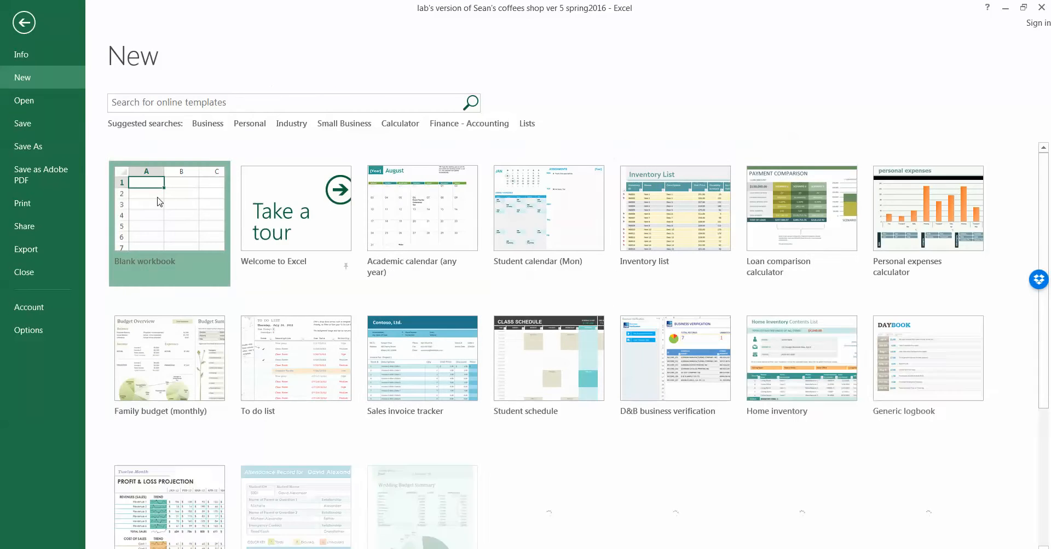
{"action": "left_click", "coordinate": [143, 197]}
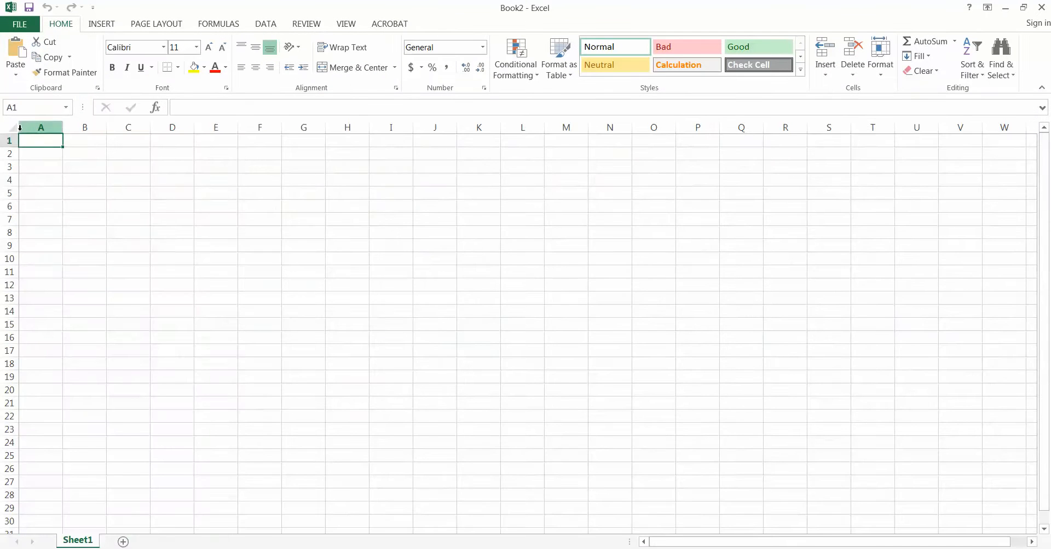
{"action": "left_click", "coordinate": [13, 129]}
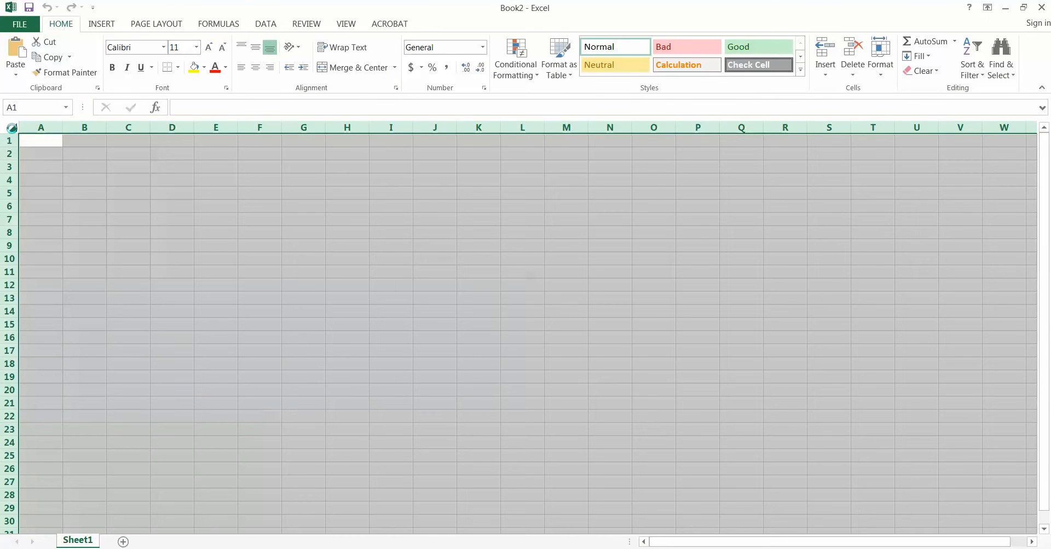
{"action": "key", "text": "ctrl+v"}
{"action": "left_click", "coordinate": [481, 296]}
Merge and centre the INPUTS title across A1:E1 and fill it green.
{"action": "left_click_drag", "start_coordinate": [67, 144], "coordinate": [390, 140]}
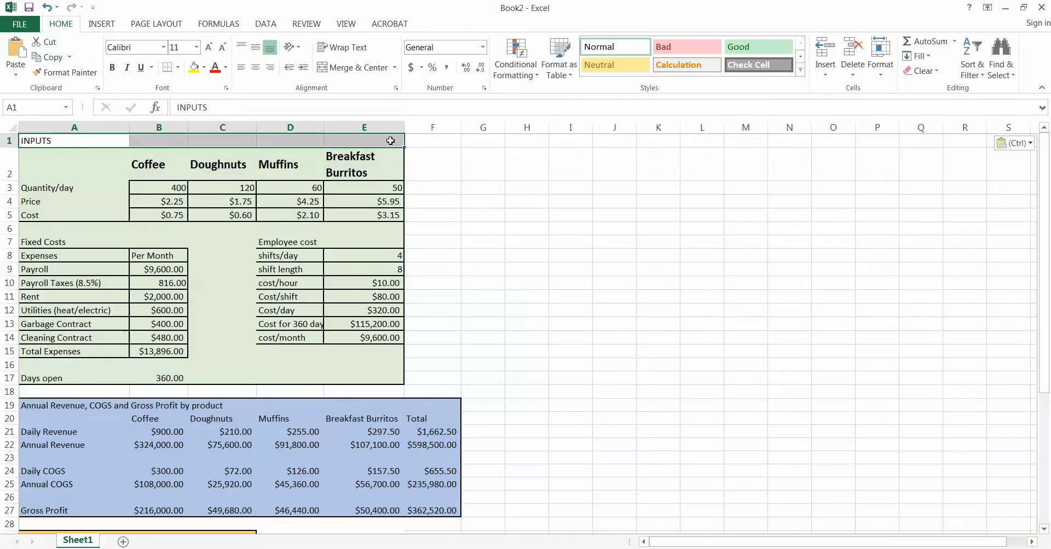
{"action": "left_click", "coordinate": [358, 67]}
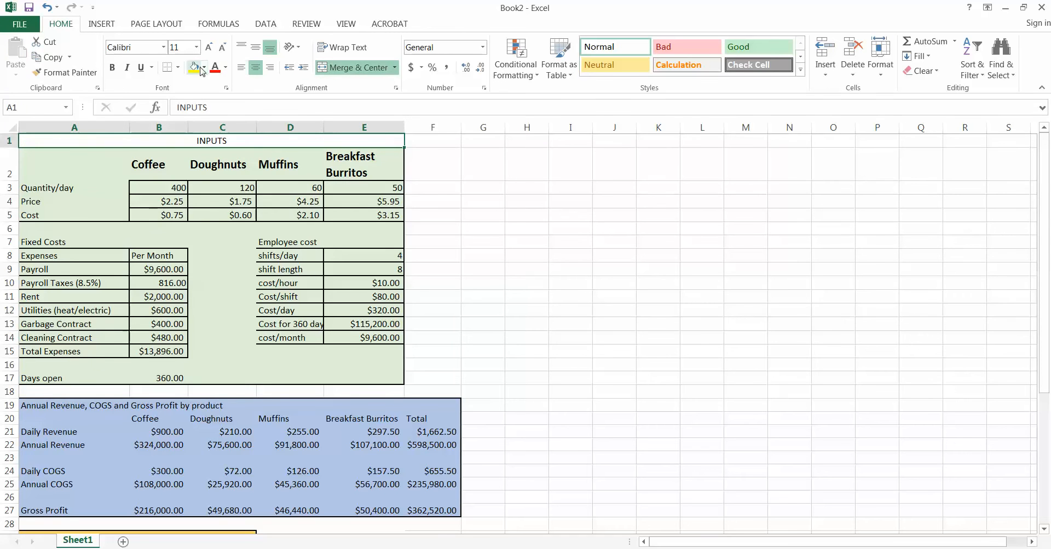
{"action": "left_click", "coordinate": [204, 68]}
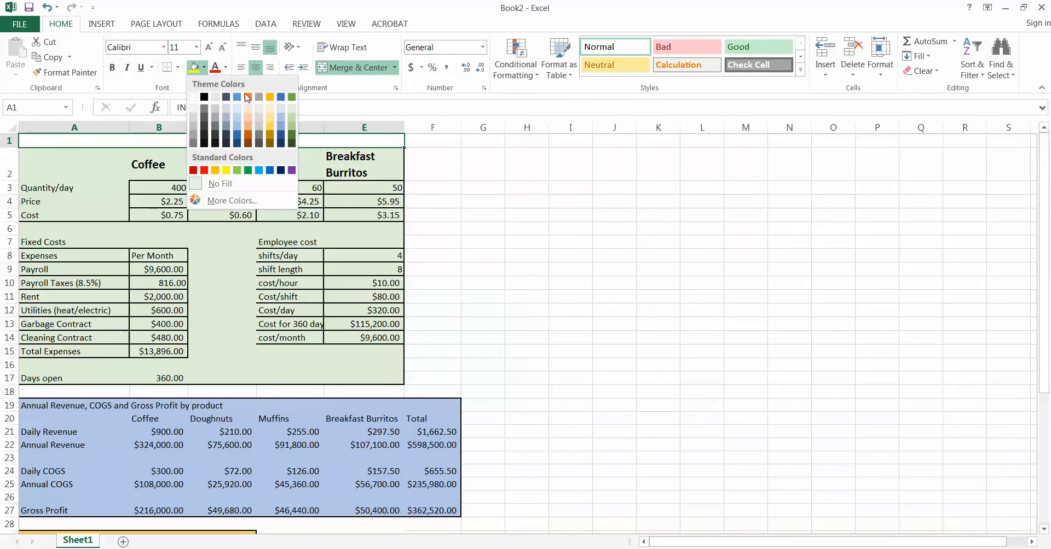
{"action": "left_click", "coordinate": [292, 127]}
{"action": "left_click", "coordinate": [454, 205]}
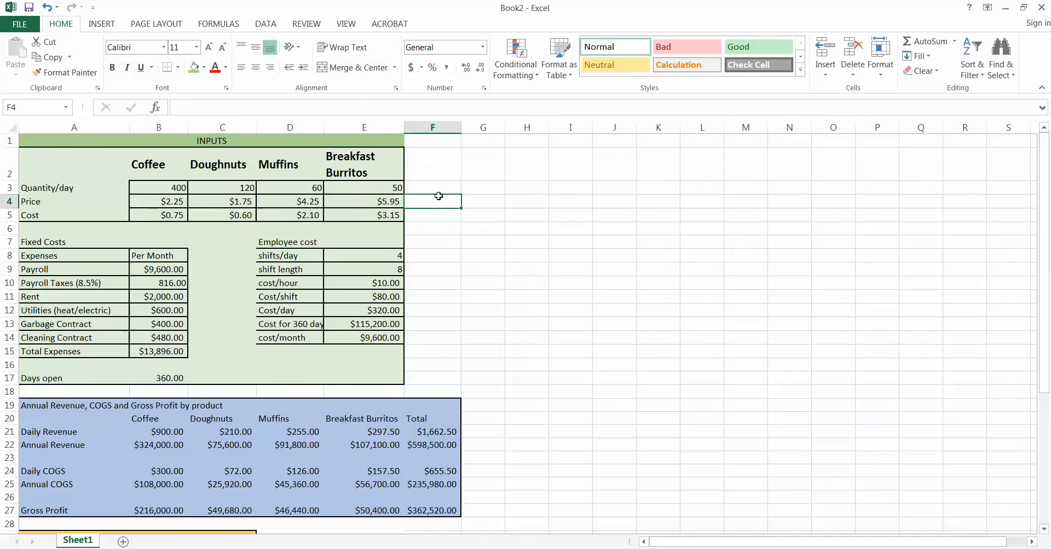
Save the workbook as 'demo of sean's coffee shop forecasting' in the Class #7 prep folder.
{"action": "left_click", "coordinate": [7, 25]}
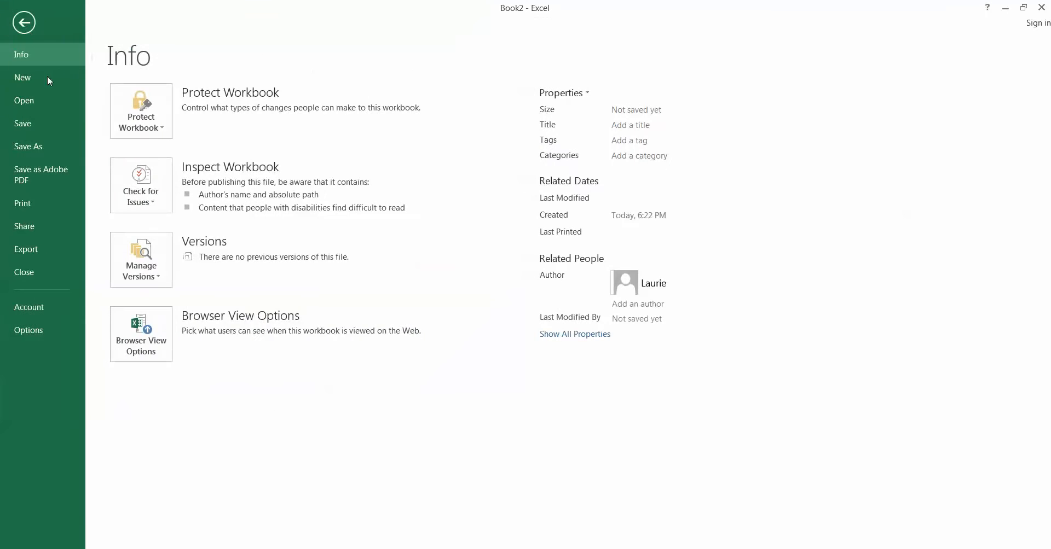
{"action": "left_click", "coordinate": [56, 146]}
{"action": "left_click", "coordinate": [374, 155]}
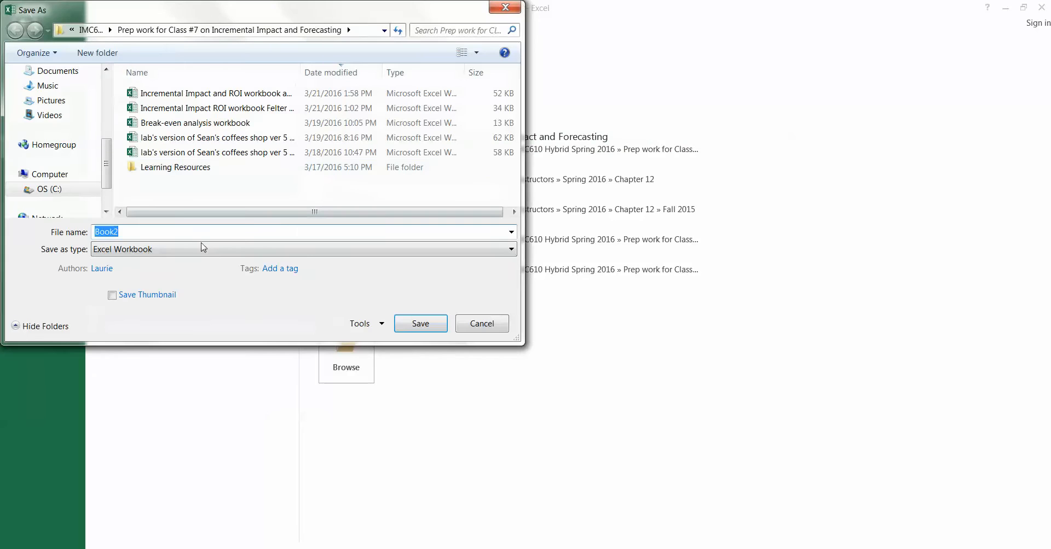
{"action": "type", "text": "demo of sean's coffee shop forecasting"}
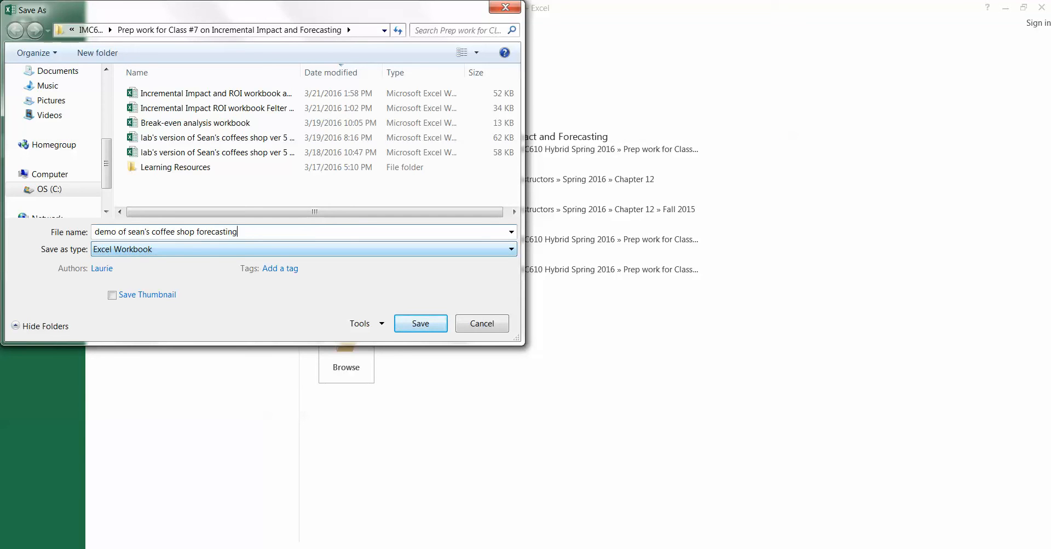
{"action": "key", "text": "Return"}
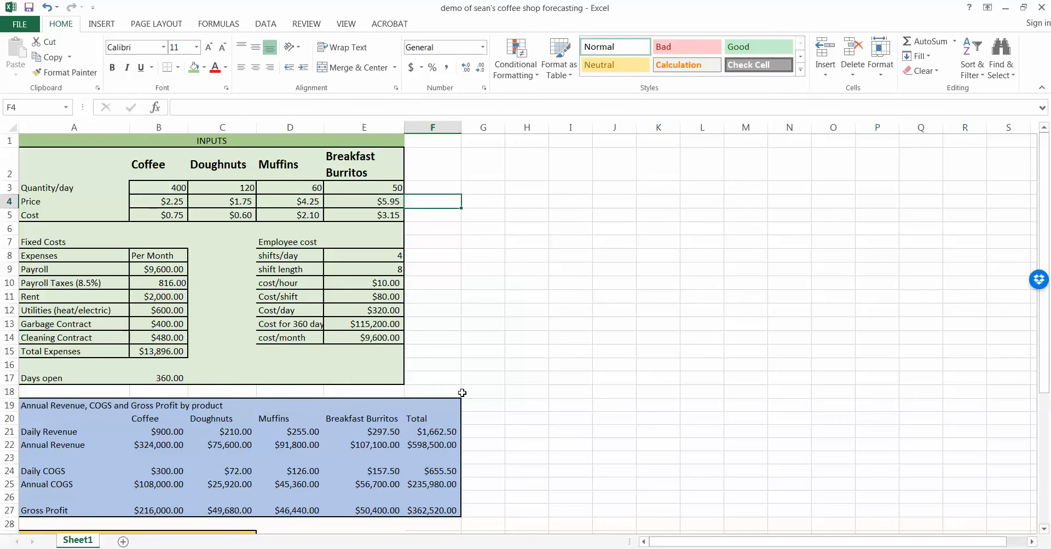
Insert a new blank column before column A using the column header's Insert command.
{"action": "scroll", "coordinate": [462, 393], "scroll_direction": "down", "scroll_amount": 2}
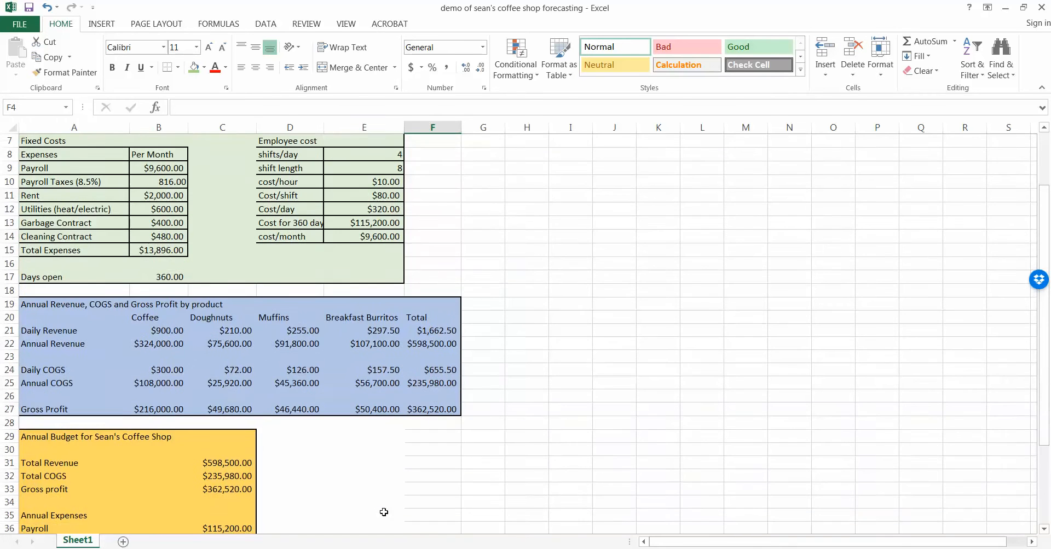
{"action": "scroll", "coordinate": [390, 485], "scroll_direction": "up", "scroll_amount": 1}
{"action": "scroll", "coordinate": [391, 484], "scroll_direction": "down", "scroll_amount": 5}
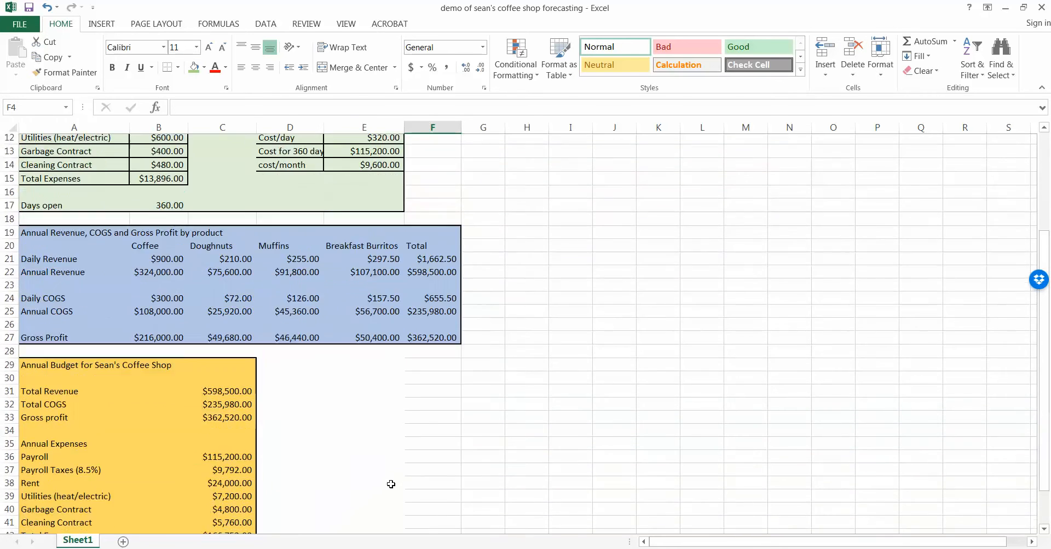
{"action": "scroll", "coordinate": [391, 484], "scroll_direction": "up", "scroll_amount": 6}
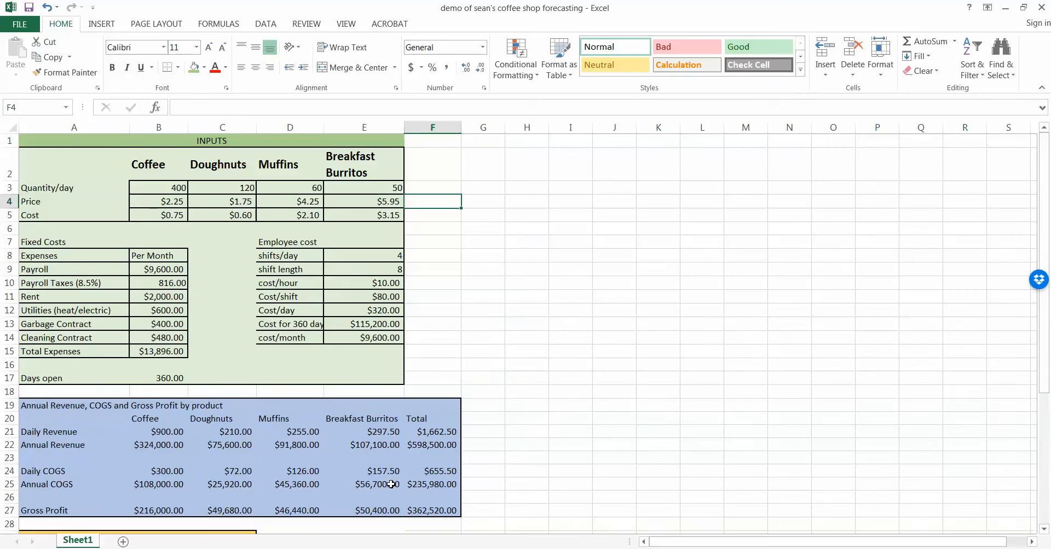
{"action": "left_click", "coordinate": [60, 127]}
{"action": "right_click", "coordinate": [60, 127]}
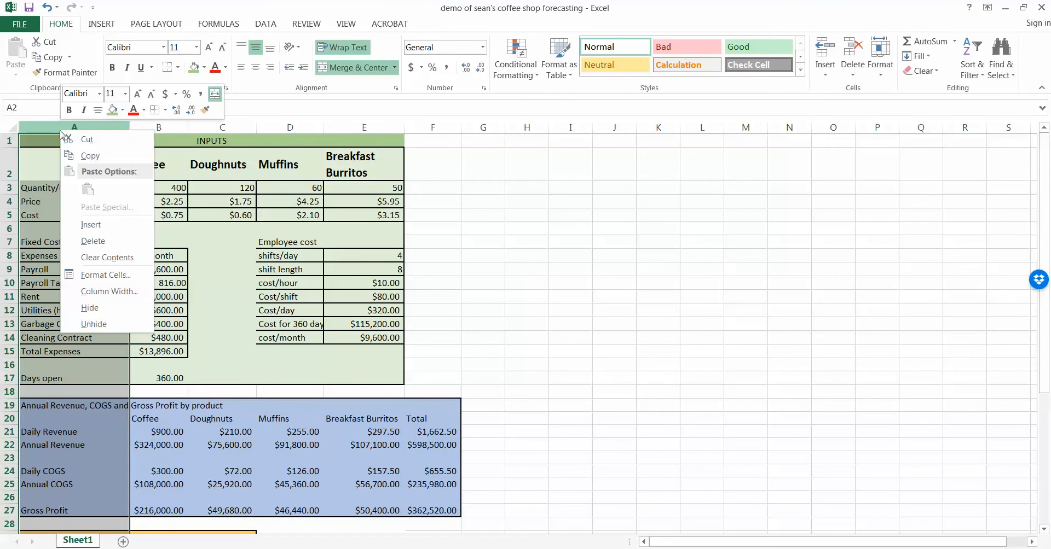
{"action": "left_click", "coordinate": [91, 225]}
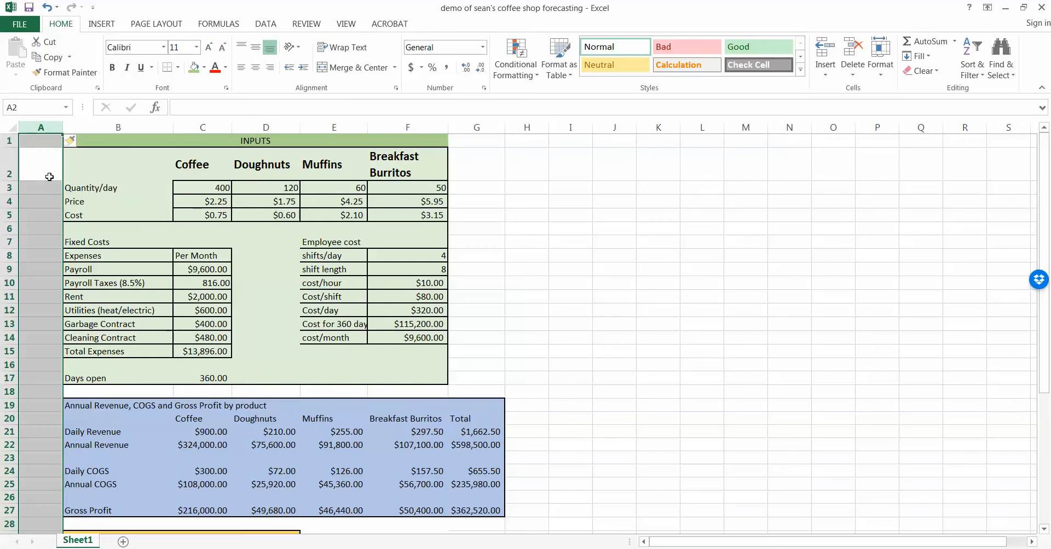
{"action": "left_click", "coordinate": [50, 171]}
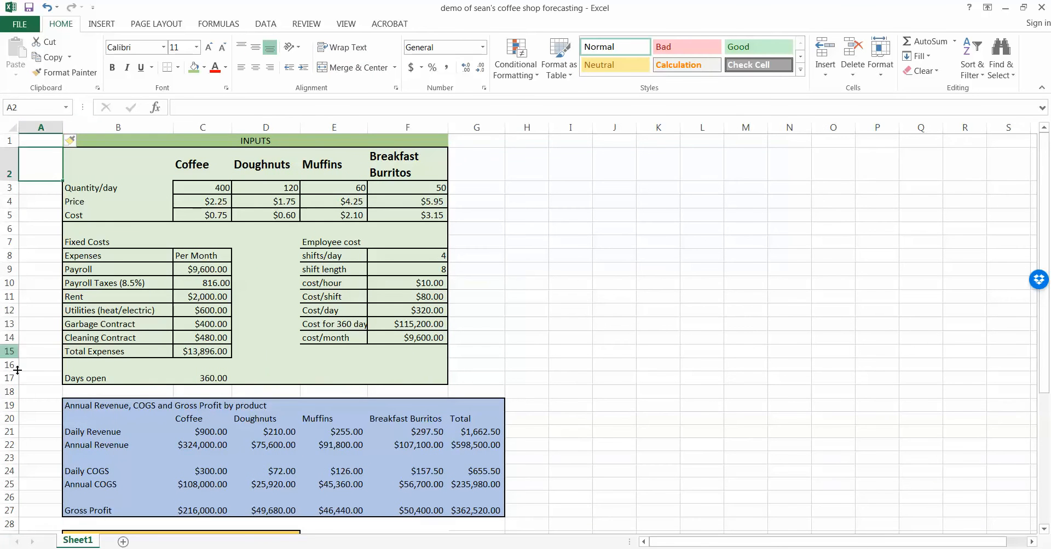
{"action": "scroll", "coordinate": [40, 404], "scroll_direction": "down", "scroll_amount": 2}
{"action": "scroll", "coordinate": [40, 404], "scroll_direction": "down", "scroll_amount": 1}
{"action": "scroll", "coordinate": [40, 400], "scroll_direction": "up", "scroll_amount": 3}
{"action": "scroll", "coordinate": [27, 364], "scroll_direction": "down", "scroll_amount": 4}
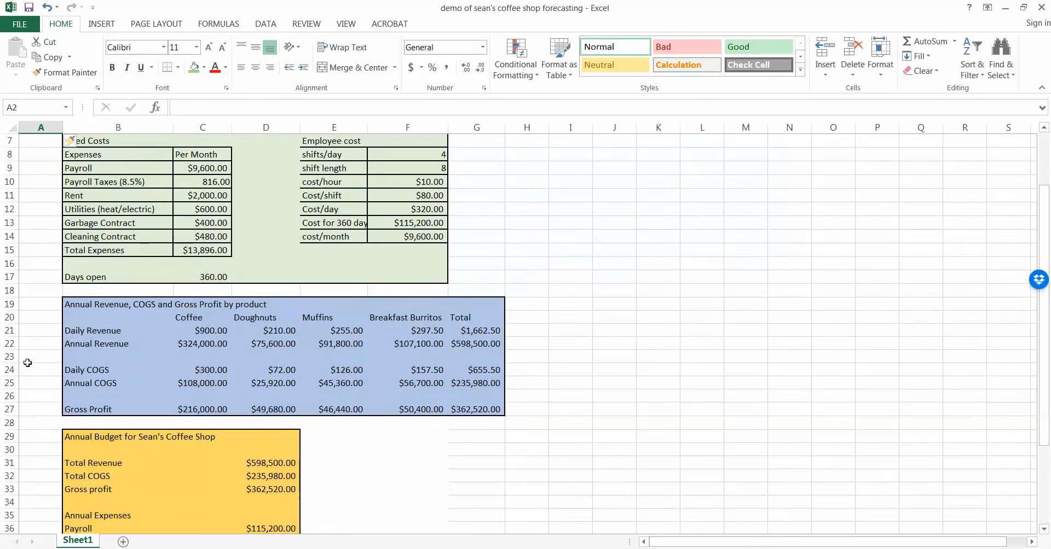
Label A29 'Sens/Scen' and widen column A to fit it.
{"action": "left_click", "coordinate": [54, 355]}
{"action": "type", "text": "Sens"}
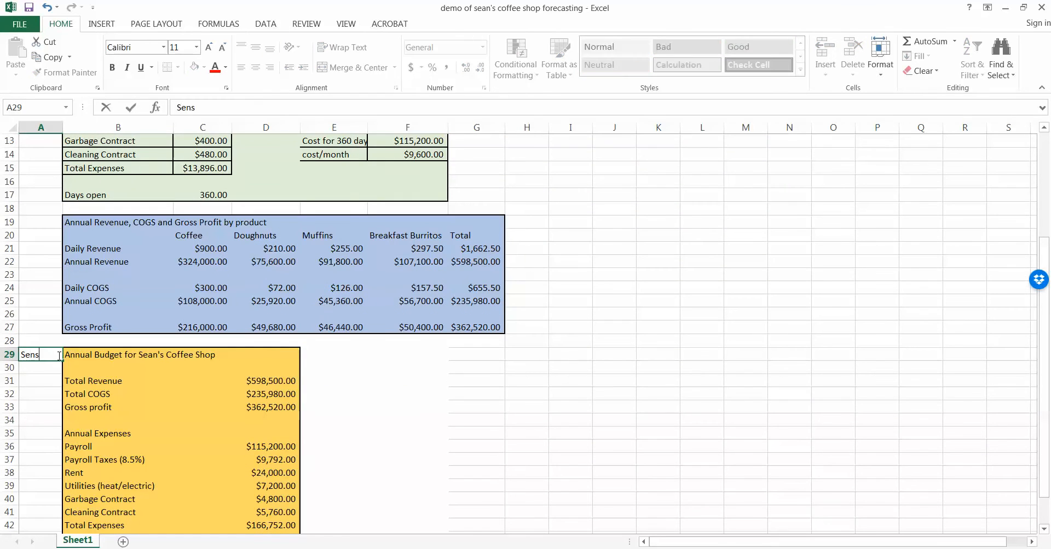
{"action": "type", "text": "/Scen"}
{"action": "key", "text": "Return"}
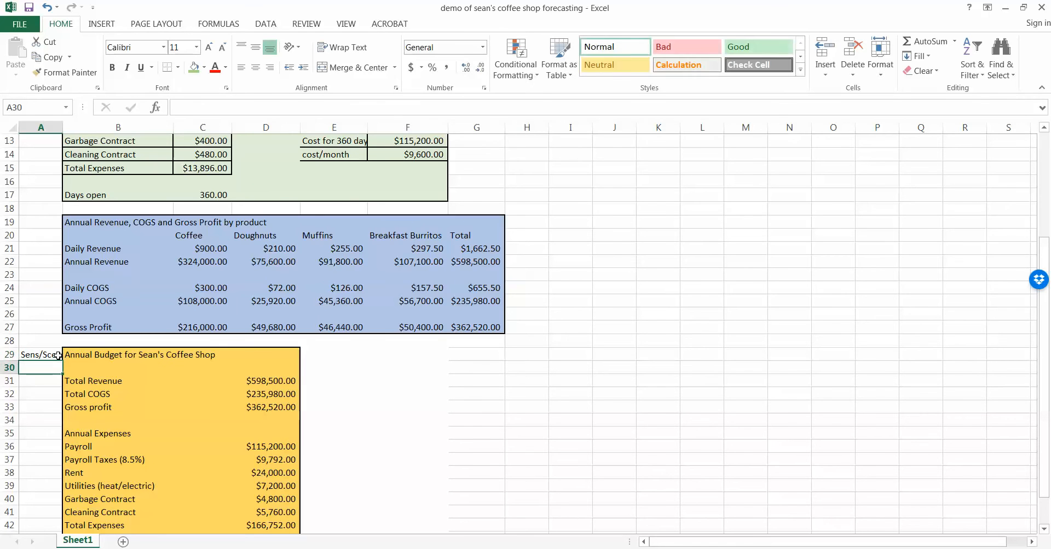
{"action": "left_click_drag", "start_coordinate": [62, 127], "coordinate": [70, 127]}
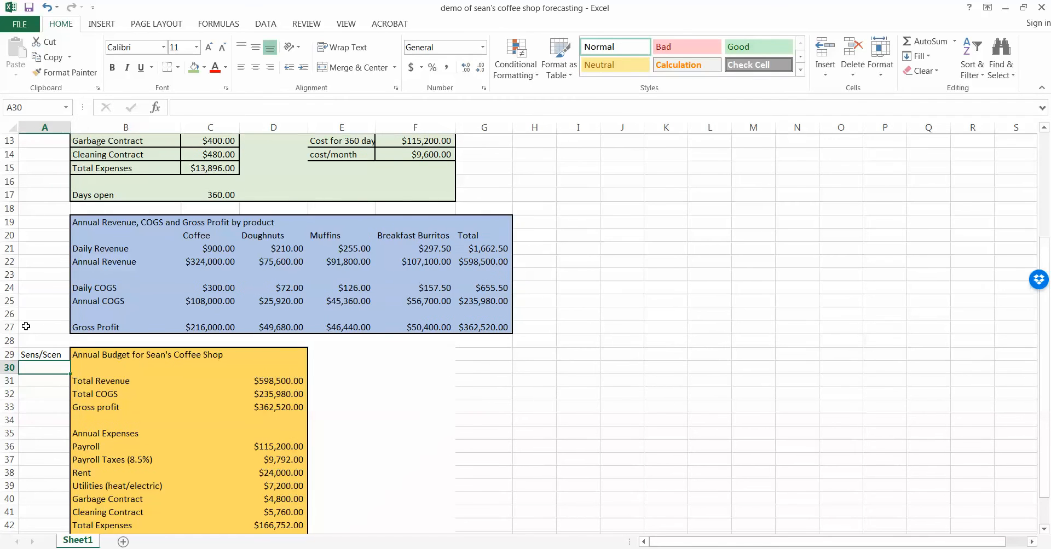
Enter 100% as the Sens/Scen value beside Total COGS and Total Revenue.
{"action": "left_click", "coordinate": [41, 393]}
{"action": "type", "text": "100"}
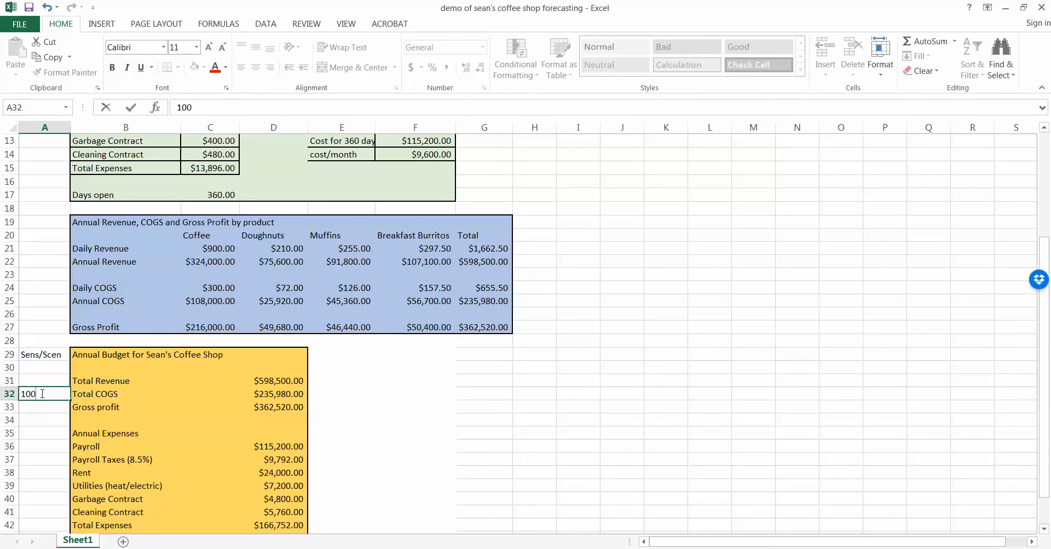
{"action": "key", "text": "Return"}
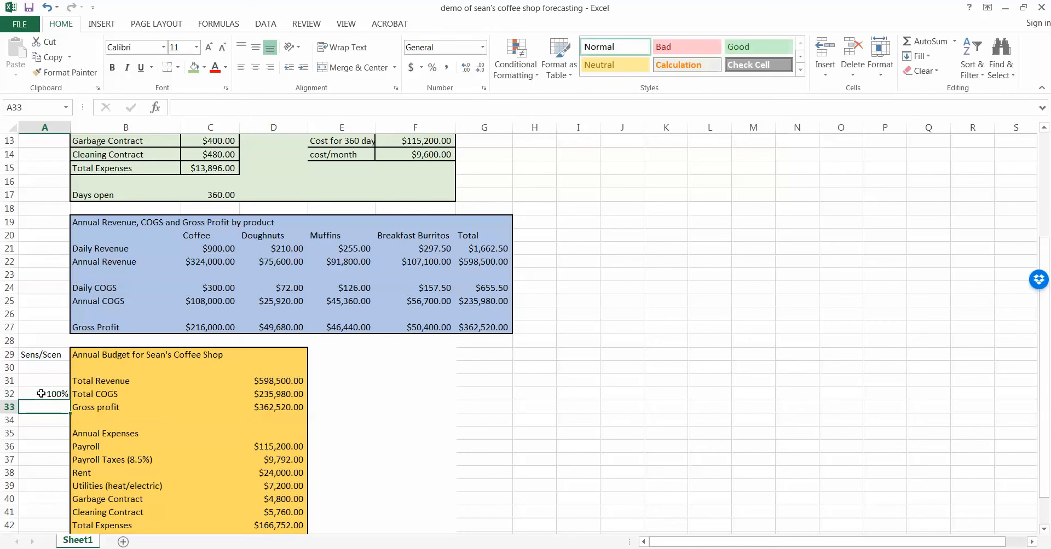
{"action": "left_click", "coordinate": [47, 383]}
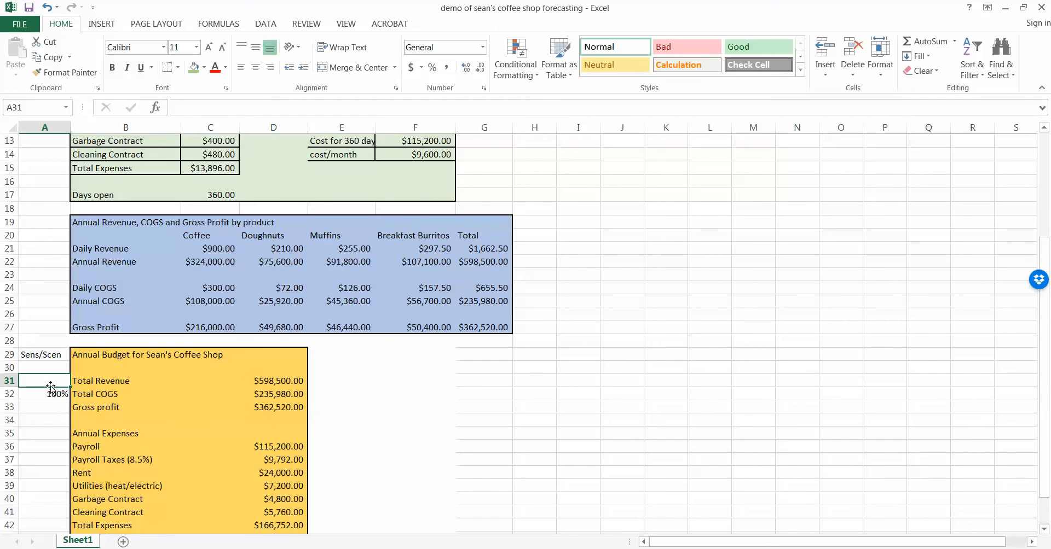
{"action": "type", "text": "100"}
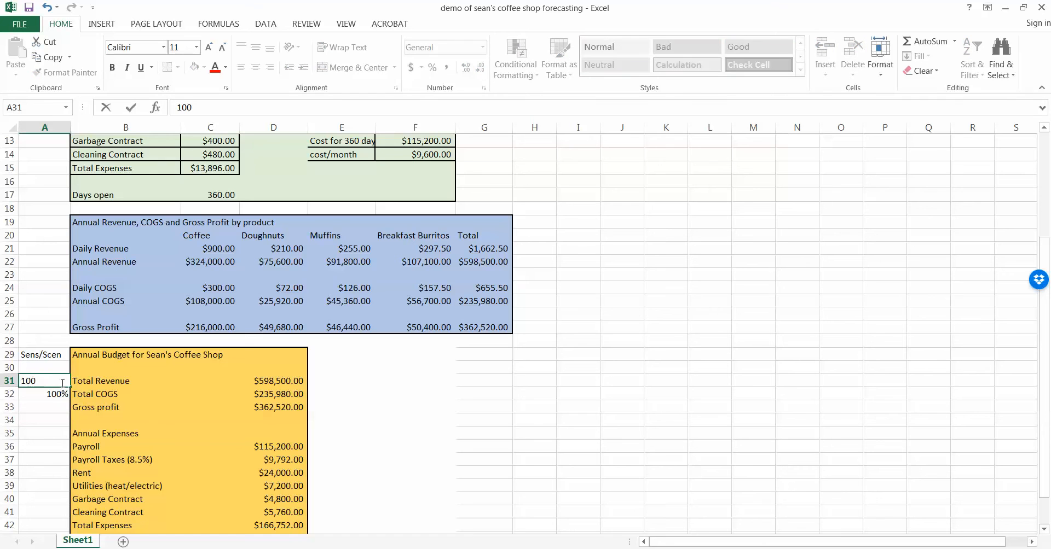
{"action": "type", "text": "%"}
{"action": "key", "text": "Return"}
Copy 100% into A36:A41 beside every annual expense line.
{"action": "left_click", "coordinate": [61, 382]}
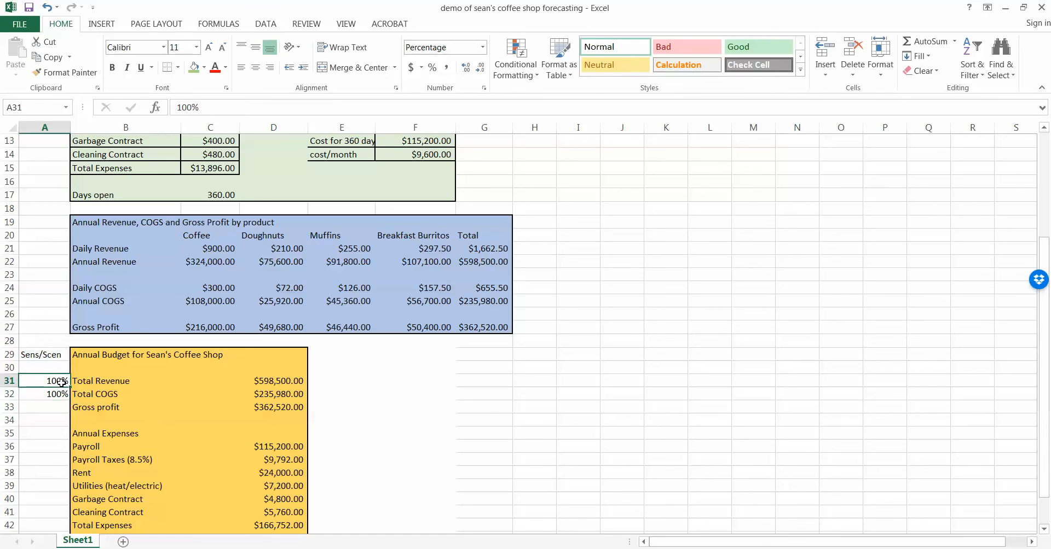
{"action": "key", "text": "ctrl+c"}
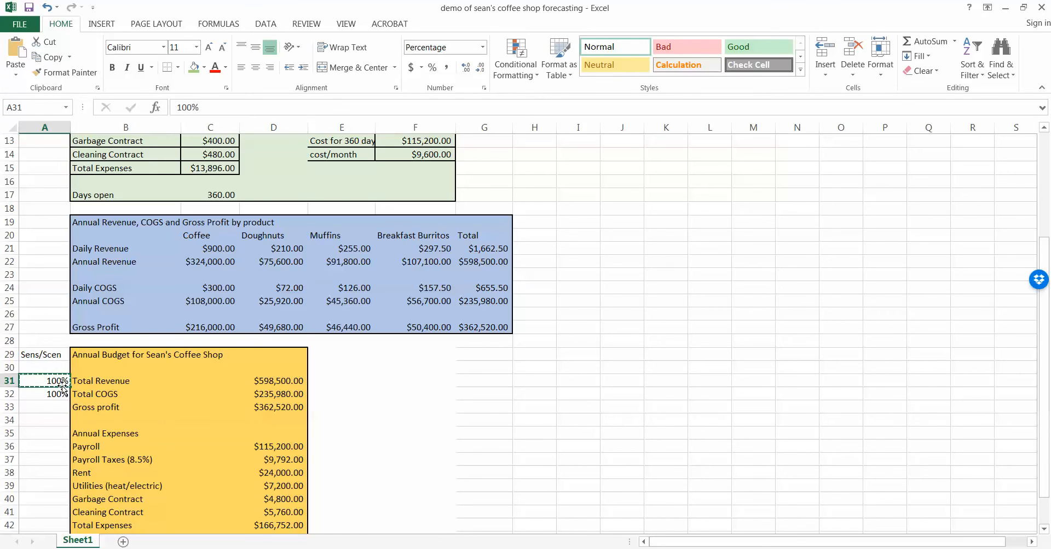
{"action": "double_click", "coordinate": [55, 432]}
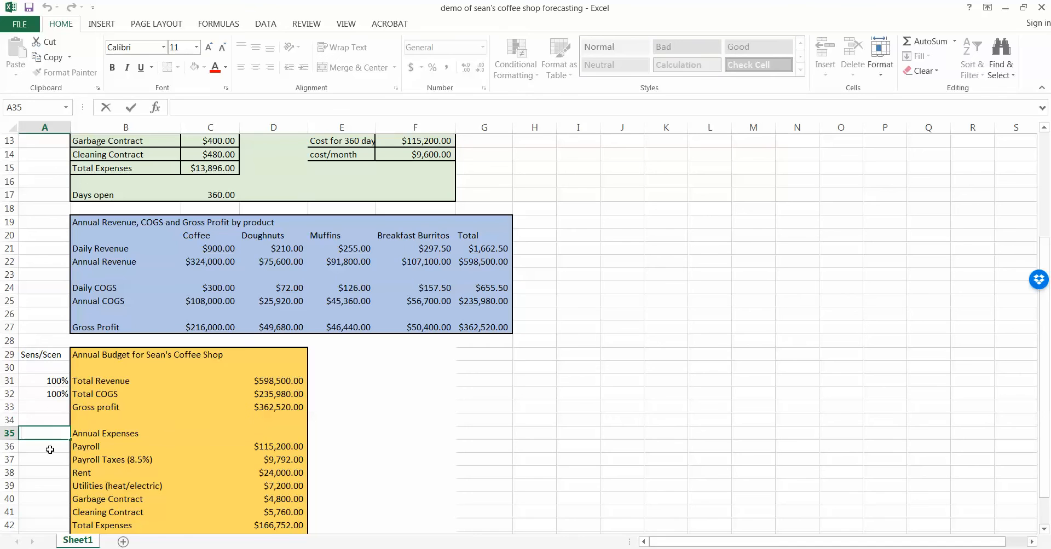
{"action": "left_click_drag", "start_coordinate": [49, 450], "coordinate": [47, 513]}
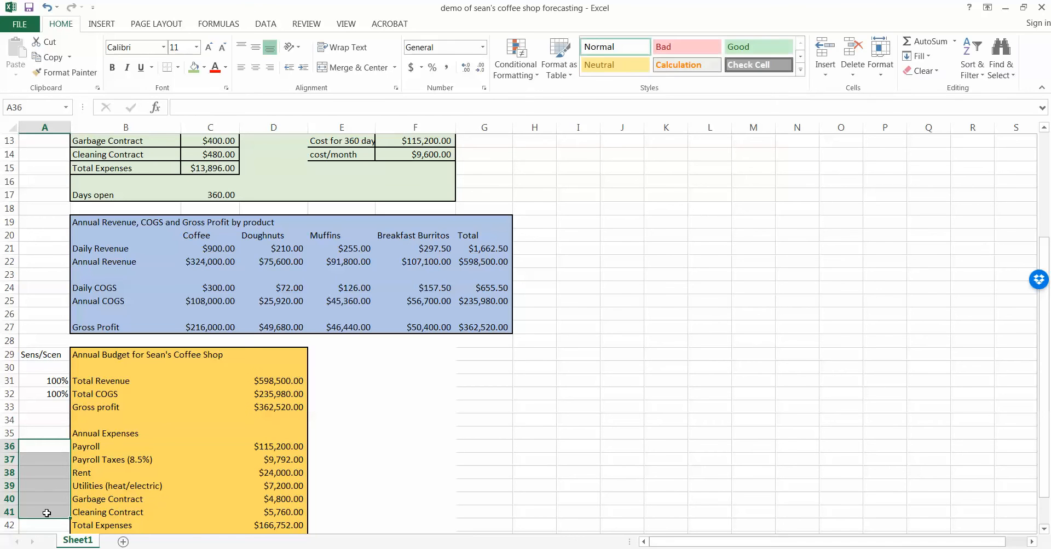
{"action": "left_click", "coordinate": [53, 395]}
{"action": "key", "text": "ctrl+c"}
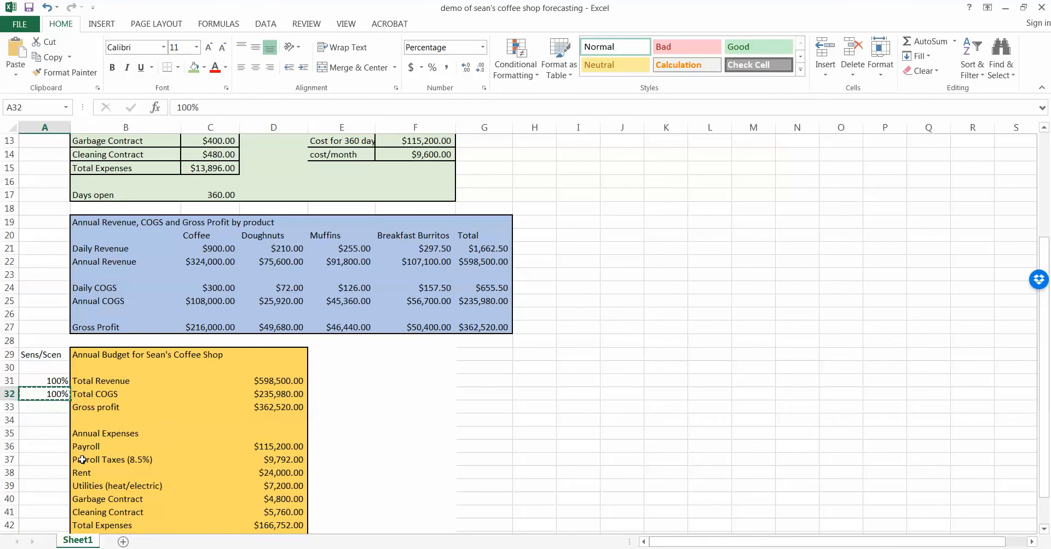
{"action": "left_click_drag", "start_coordinate": [50, 447], "coordinate": [54, 517]}
{"action": "key", "text": "ctrl+v"}
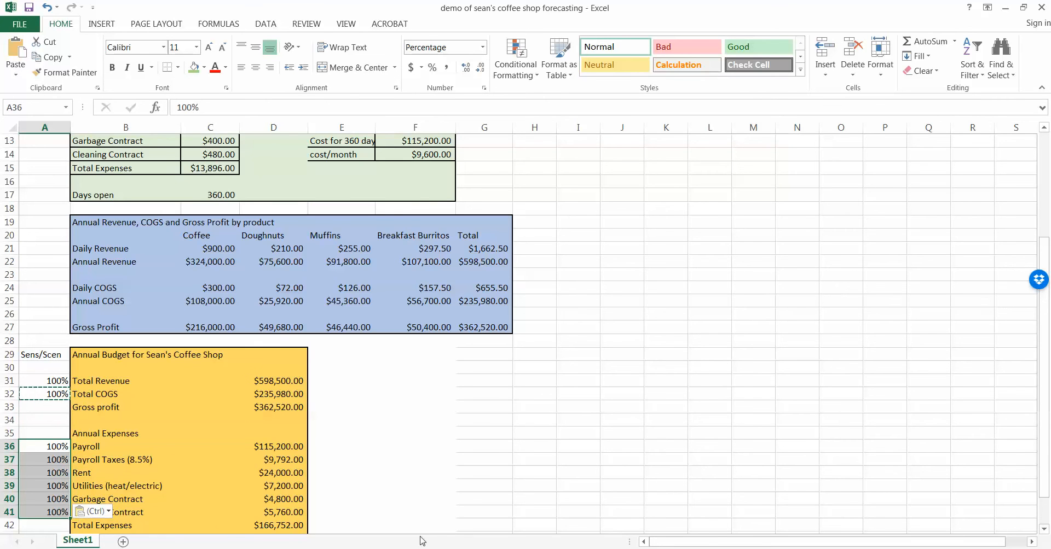
{"action": "left_click", "coordinate": [106, 410]}
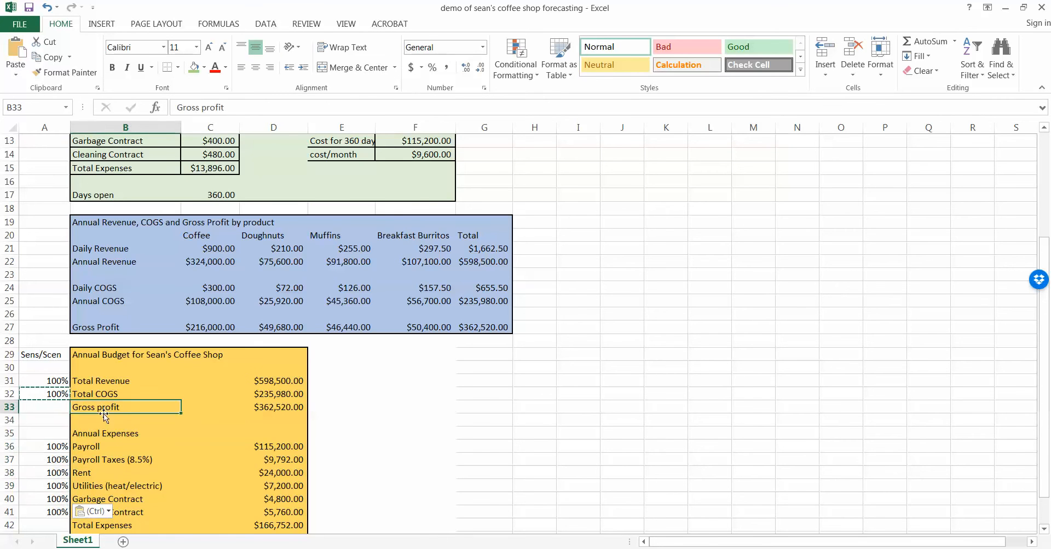
Enter initial year headings, including Year 2, in row 29.
{"action": "left_click", "coordinate": [105, 526]}
{"action": "scroll", "coordinate": [263, 503], "scroll_direction": "down", "scroll_amount": 1}
{"action": "scroll", "coordinate": [262, 503], "scroll_direction": "down", "scroll_amount": 1}
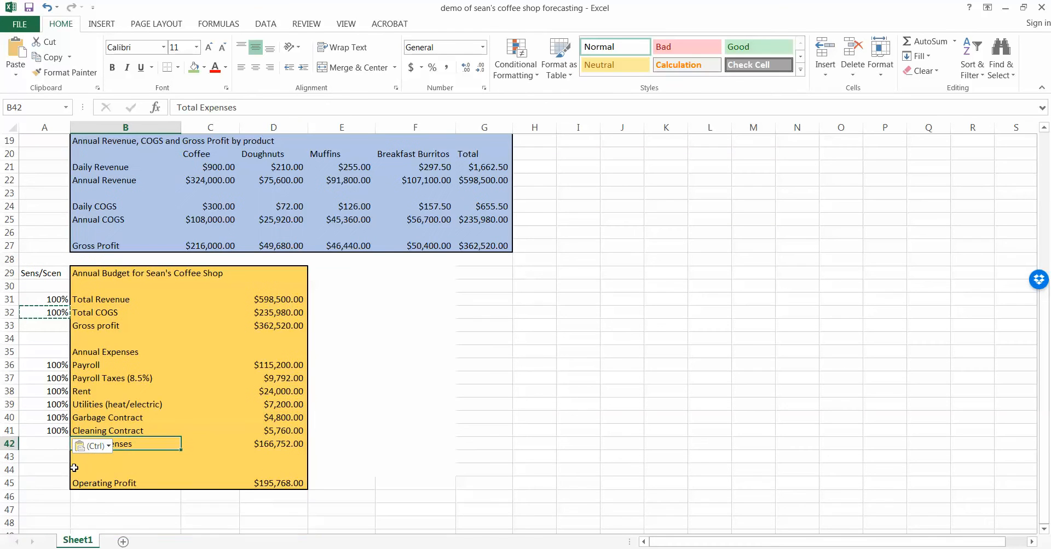
{"action": "left_click", "coordinate": [77, 483]}
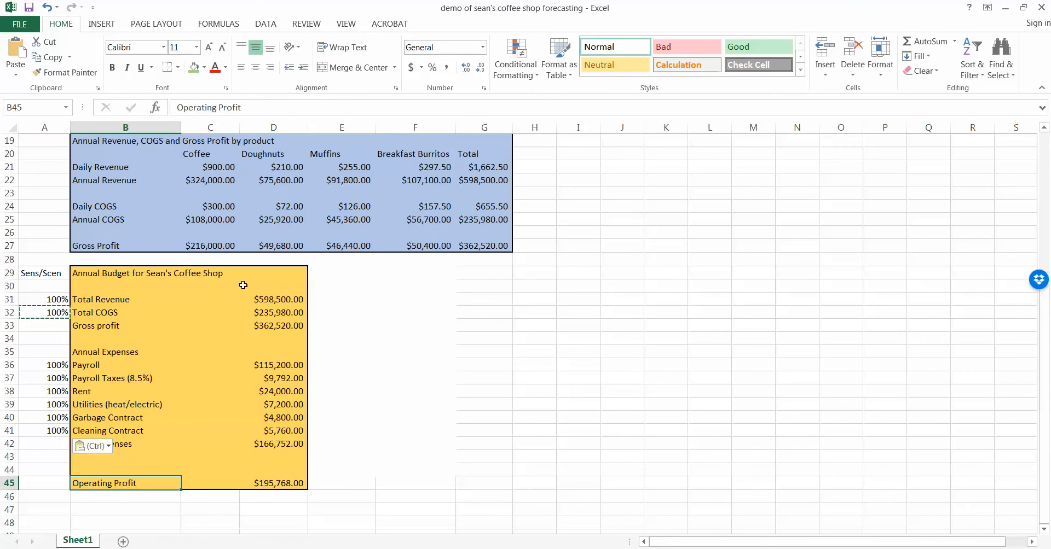
{"action": "left_click", "coordinate": [349, 276]}
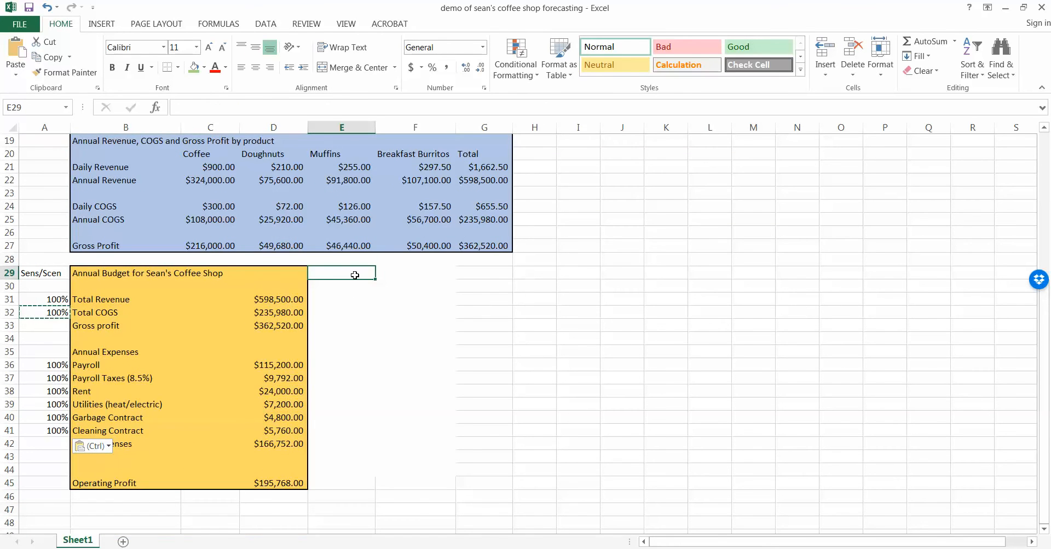
{"action": "type", "text": "Year 1"}
{"action": "key", "text": "Tab"}
{"action": "type", "text": "Year 2"}
{"action": "key", "text": "Return"}
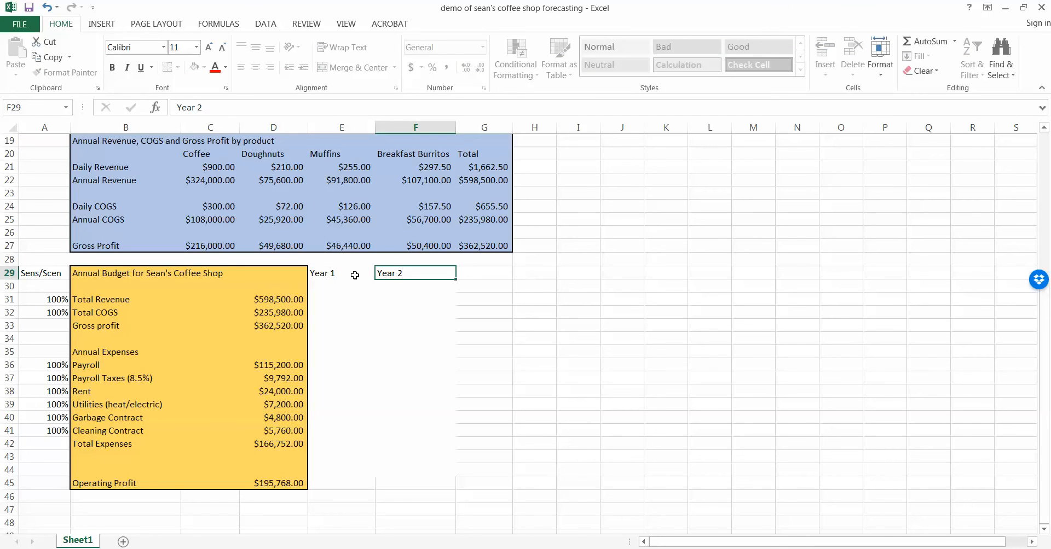
Label D29, E29 and F29 as Year 1, Year 2 and Year 3.
{"action": "key", "text": "Up"}
{"action": "key", "text": "Left"}
{"action": "key", "text": "Left"}
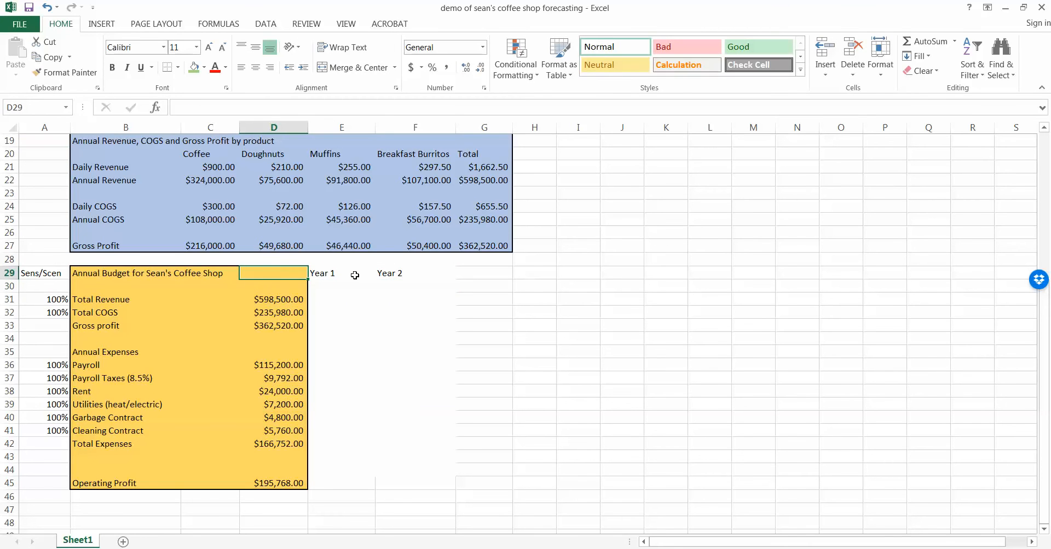
{"action": "type", "text": "Year 1"}
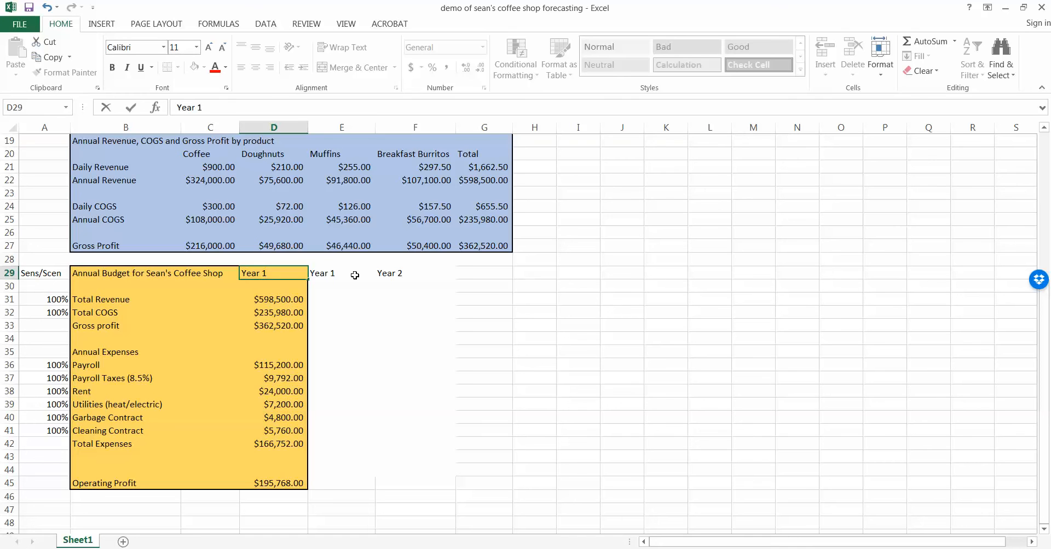
{"action": "key", "text": "Right"}
{"action": "type", "text": "Year"}
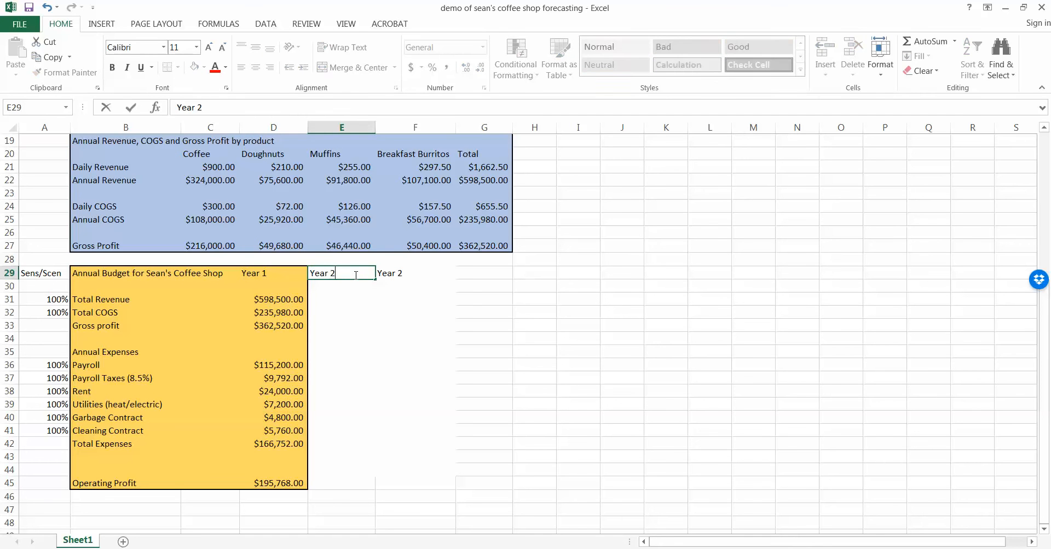
{"action": "key", "text": "Right"}
{"action": "type", "text": "Year"}
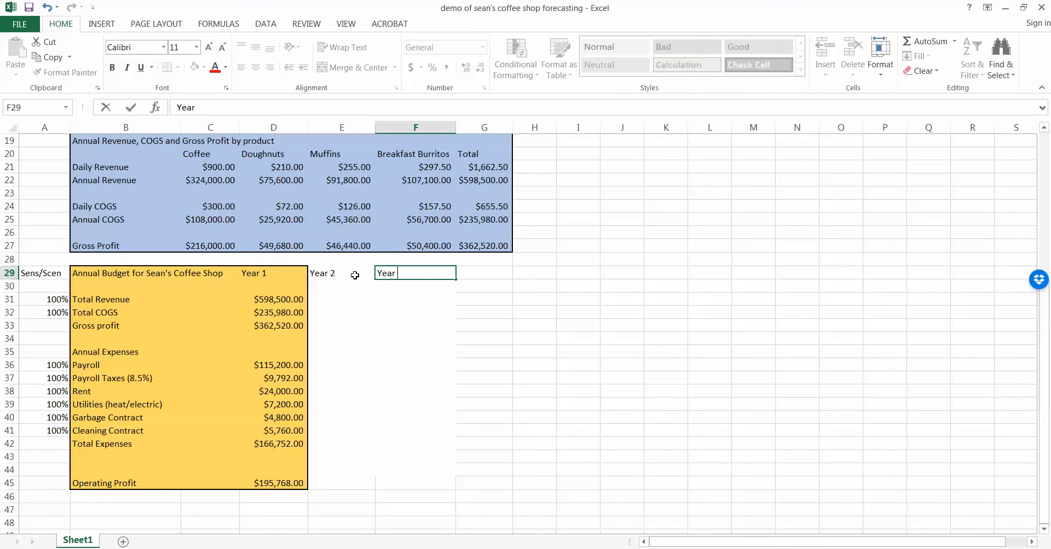
{"action": "key", "text": "Return"}
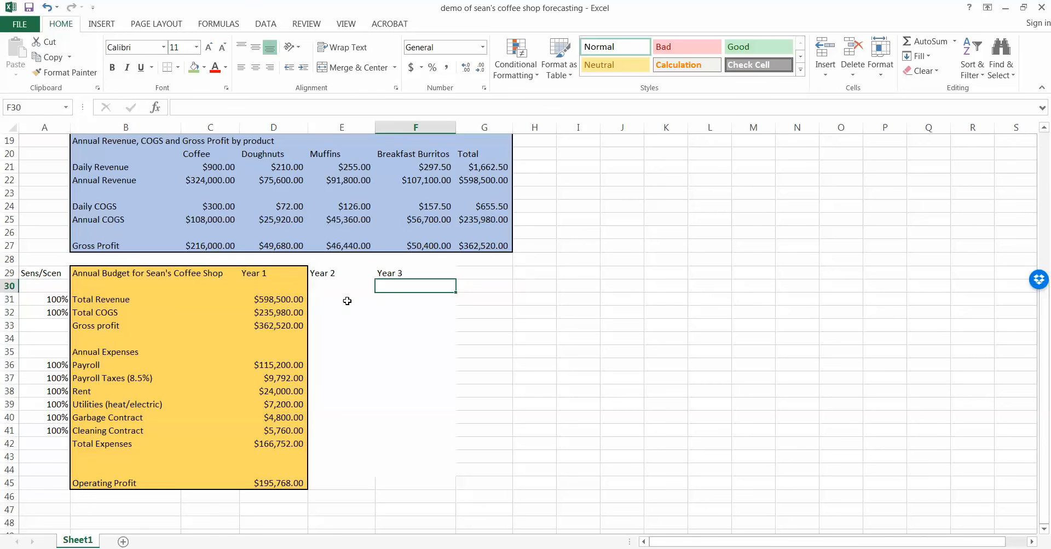
{"action": "left_click", "coordinate": [347, 299]}
Enter =+A31*D31 in E31 for Year 2 Total Revenue.
{"action": "type", "text": "+"}
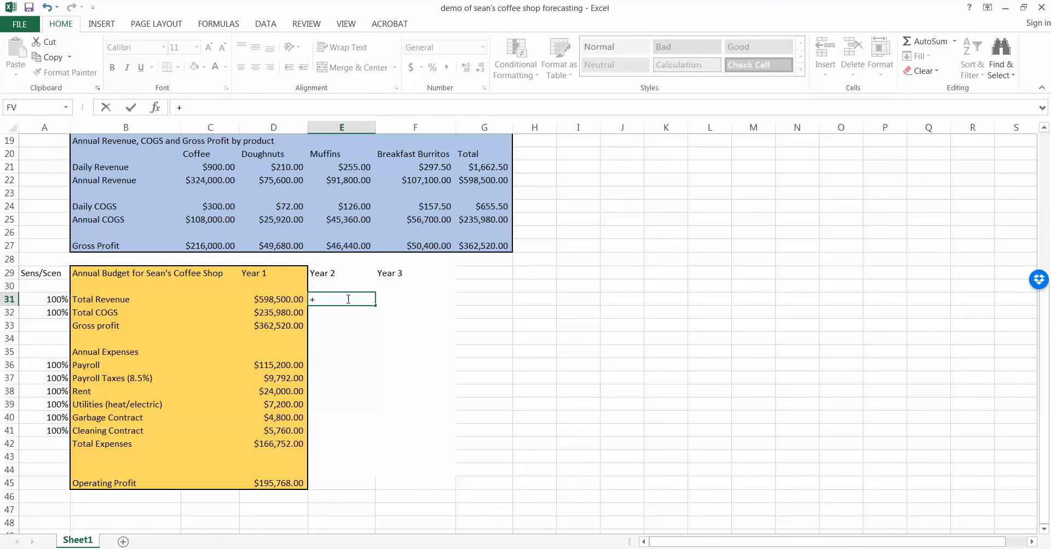
{"action": "key", "text": "Left"}
{"action": "key", "text": "Left"}
{"action": "key", "text": "Left"}
{"action": "key", "text": "Left"}
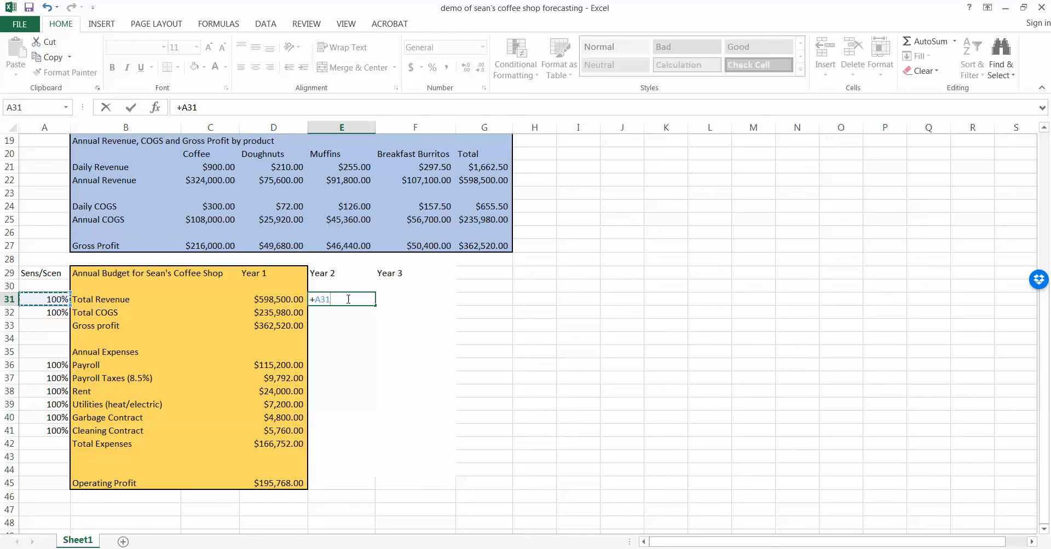
{"action": "type", "text": "*"}
{"action": "key", "text": "Left"}
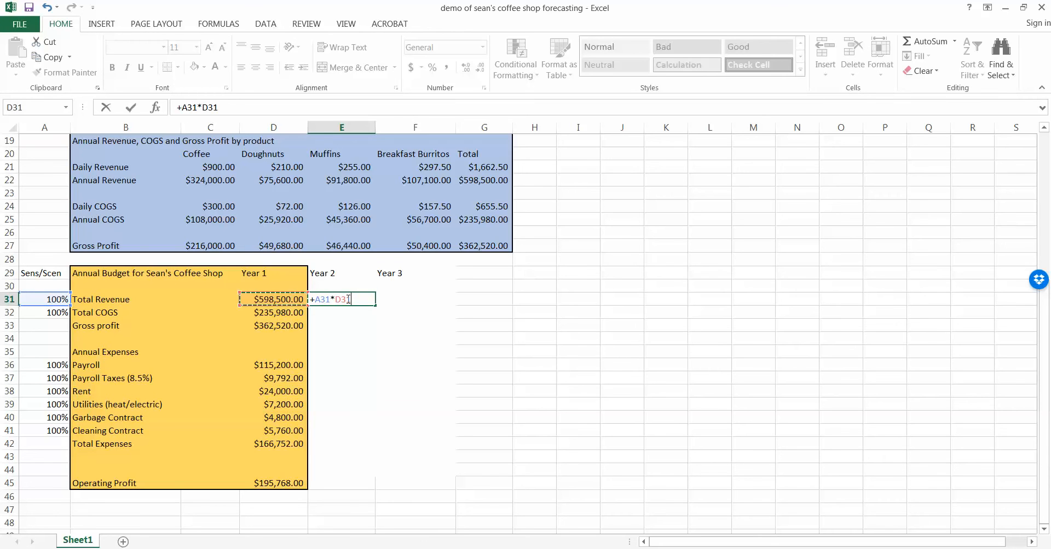
{"action": "key", "text": "Return"}
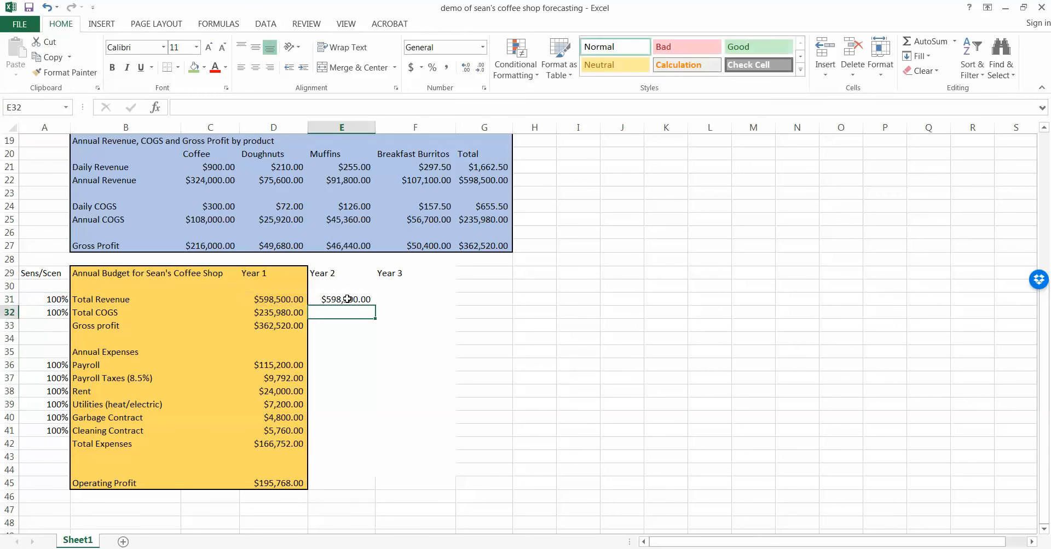
{"action": "left_click", "coordinate": [347, 299]}
Enter =+A31*E31 in F31 for Year 3 Total Revenue, showing $598,500.00.
{"action": "left_click", "coordinate": [402, 304]}
{"action": "type", "text": "+"}
{"action": "key", "text": "Left"}
{"action": "key", "text": "Left"}
{"action": "key", "text": "Left"}
{"action": "key", "text": "Left"}
{"action": "key", "text": "Left"}
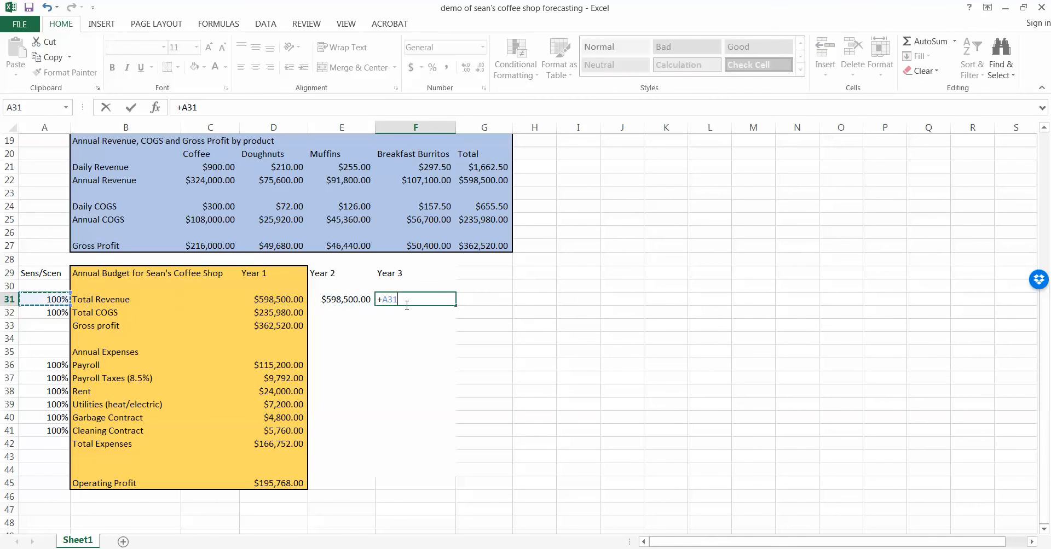
{"action": "type", "text": "*"}
{"action": "key", "text": "Left"}
{"action": "key", "text": "Return"}
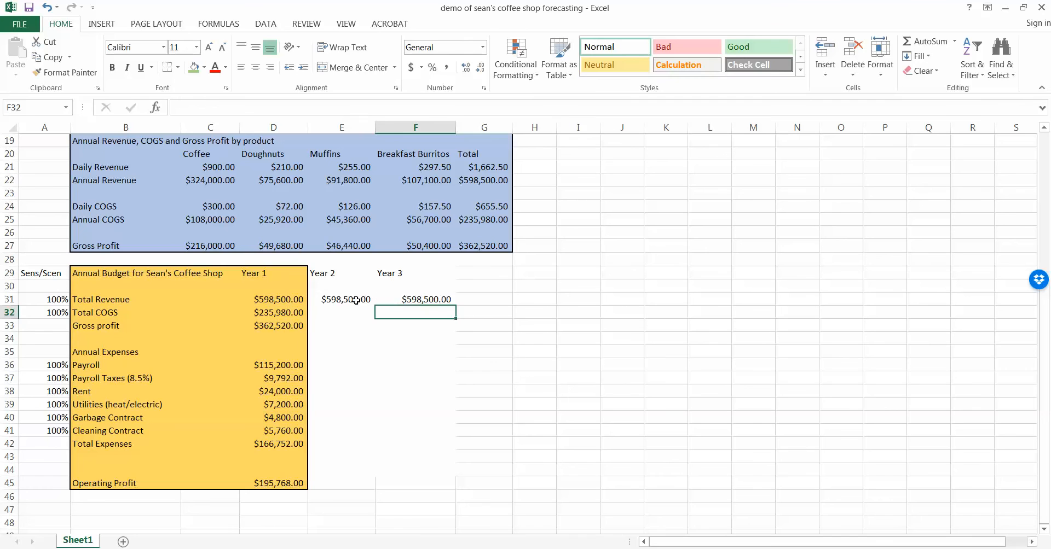
{"action": "left_click_drag", "start_coordinate": [356, 301], "coordinate": [425, 298]}
{"action": "left_click", "coordinate": [58, 300]}
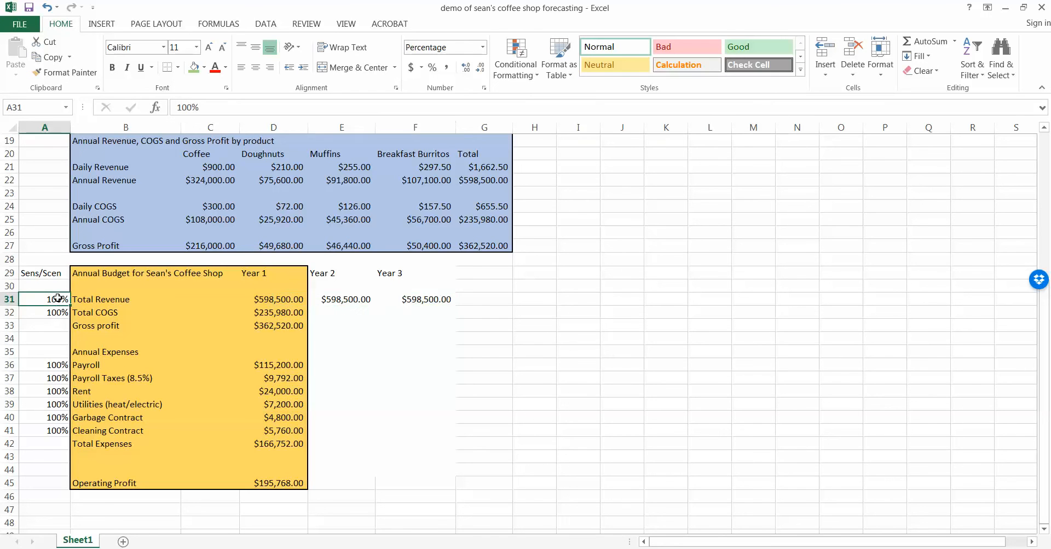
Test A31 at 101%, reset it to 100%, then select E31:F32 to fill COGS.
{"action": "type", "text": "101"}
{"action": "key", "text": "Return"}
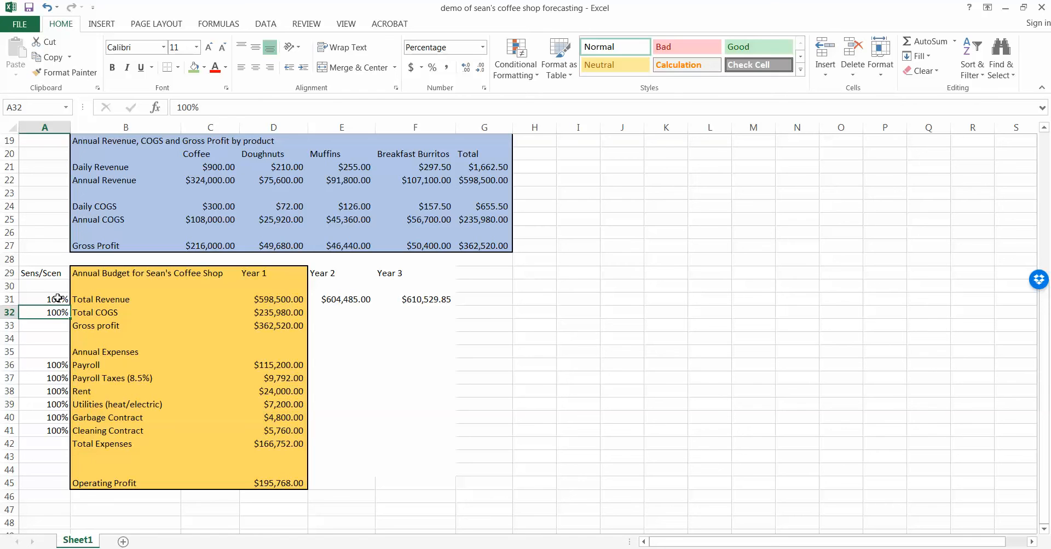
{"action": "left_click", "coordinate": [57, 300]}
{"action": "type", "text": "100"}
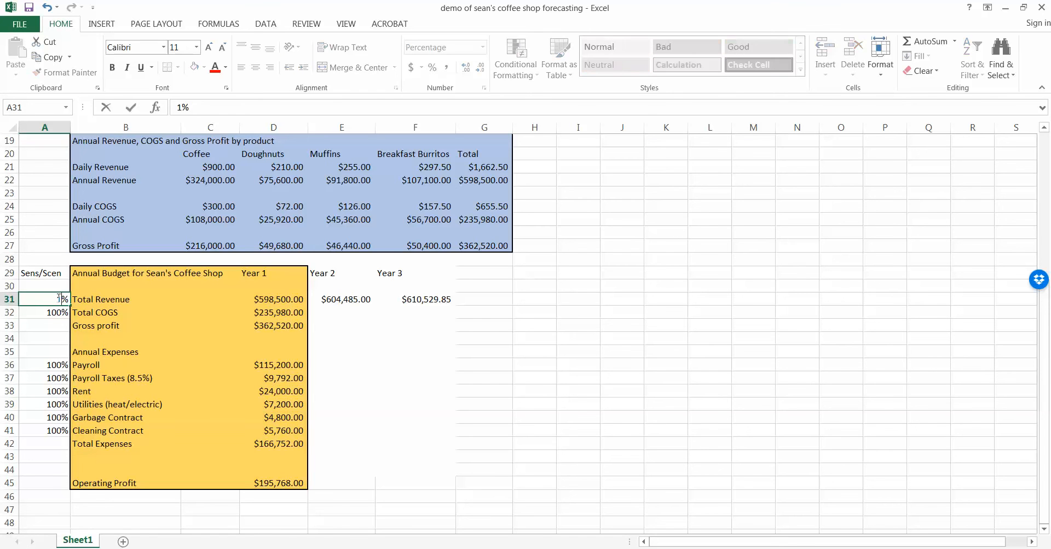
{"action": "key", "text": "Return"}
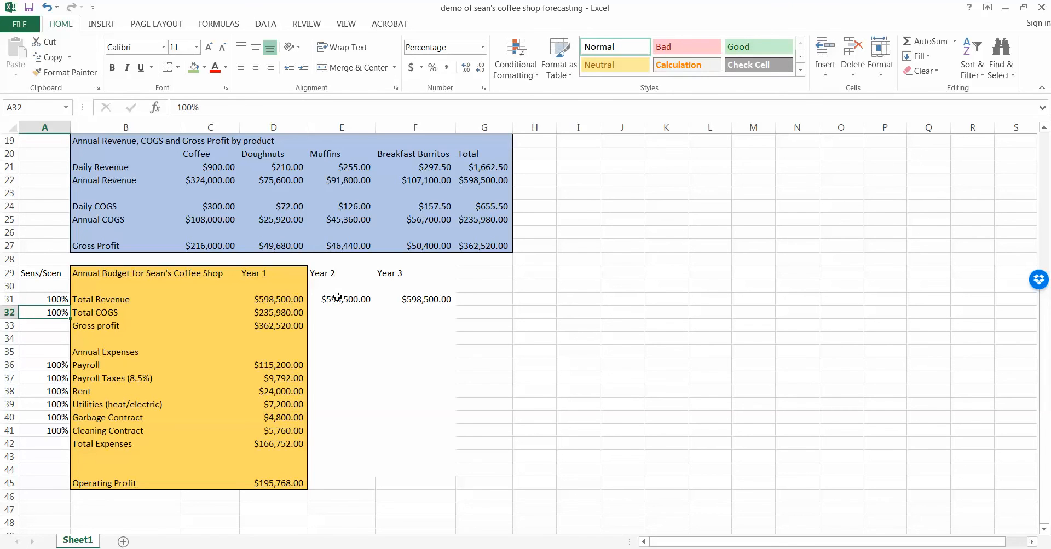
{"action": "left_click_drag", "start_coordinate": [341, 300], "coordinate": [458, 317]}
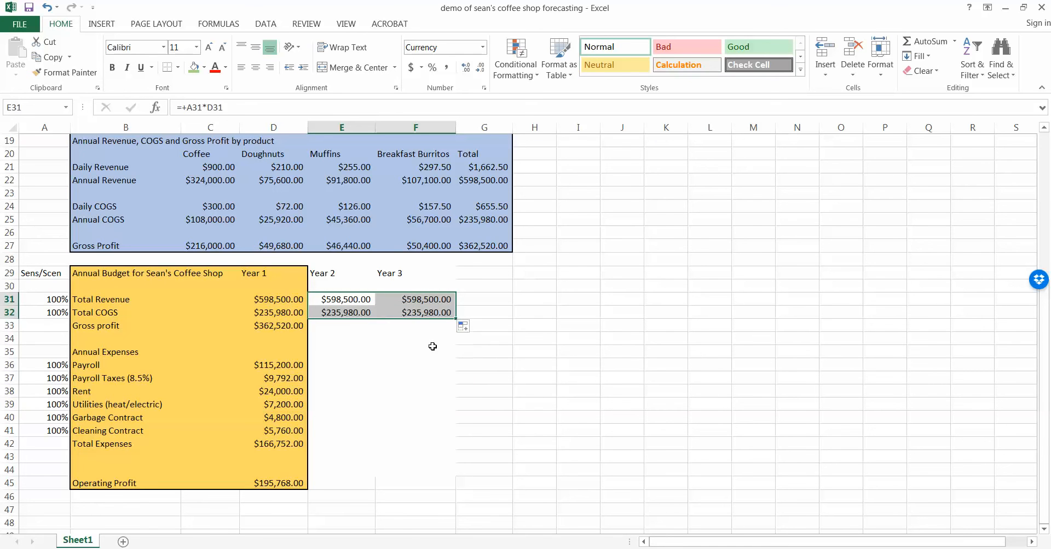
Fill D33's Gross profit formula across to F33, then copy the Year 2 COGS formula in E32.
{"action": "left_click", "coordinate": [339, 330]}
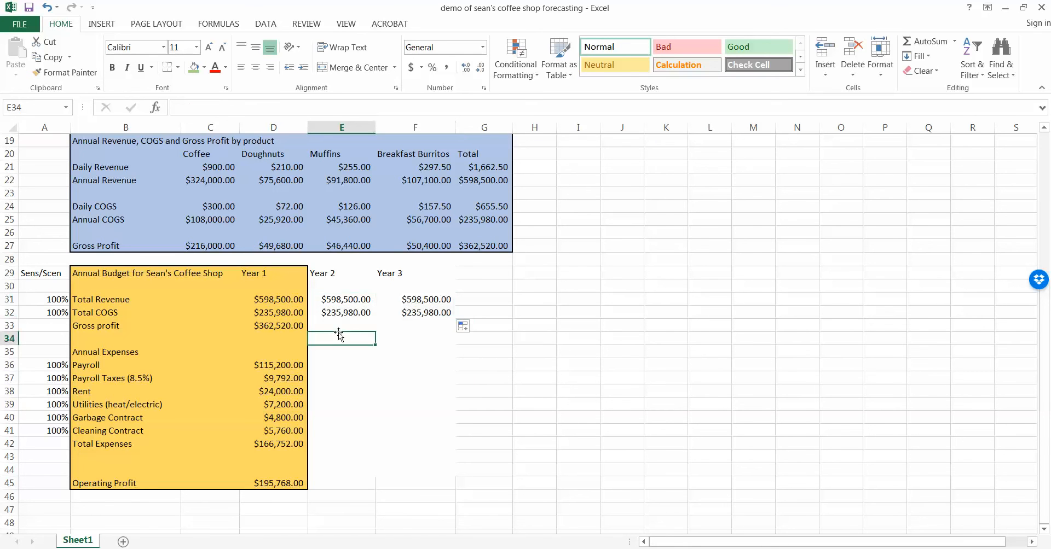
{"action": "left_click", "coordinate": [285, 324]}
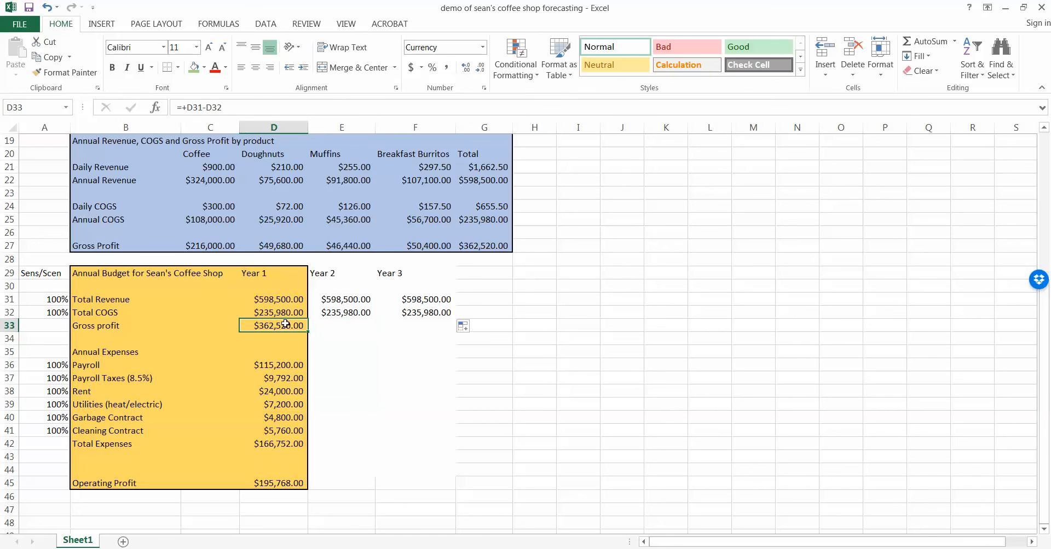
{"action": "left_click_drag", "start_coordinate": [305, 331], "coordinate": [453, 328]}
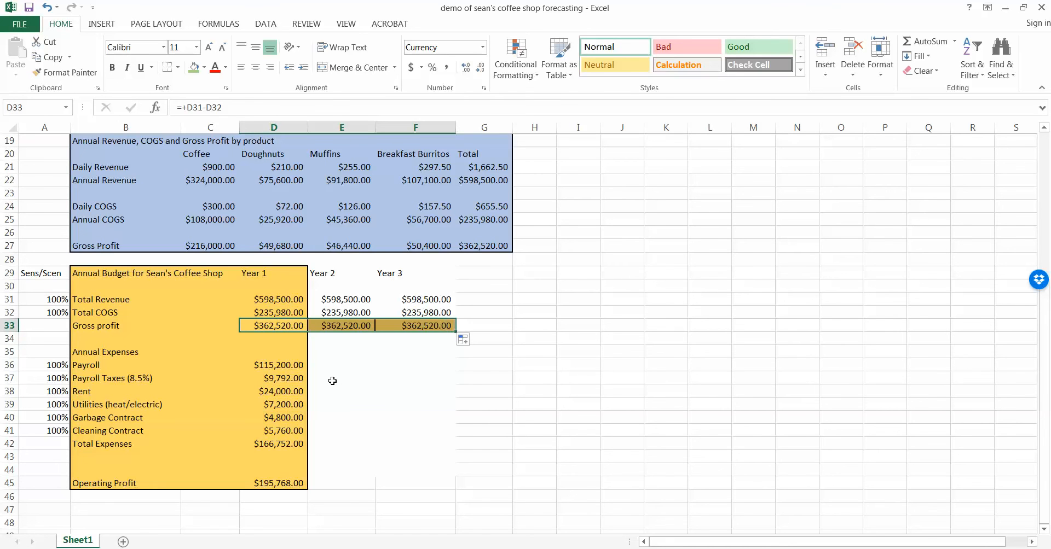
{"action": "left_click", "coordinate": [334, 364]}
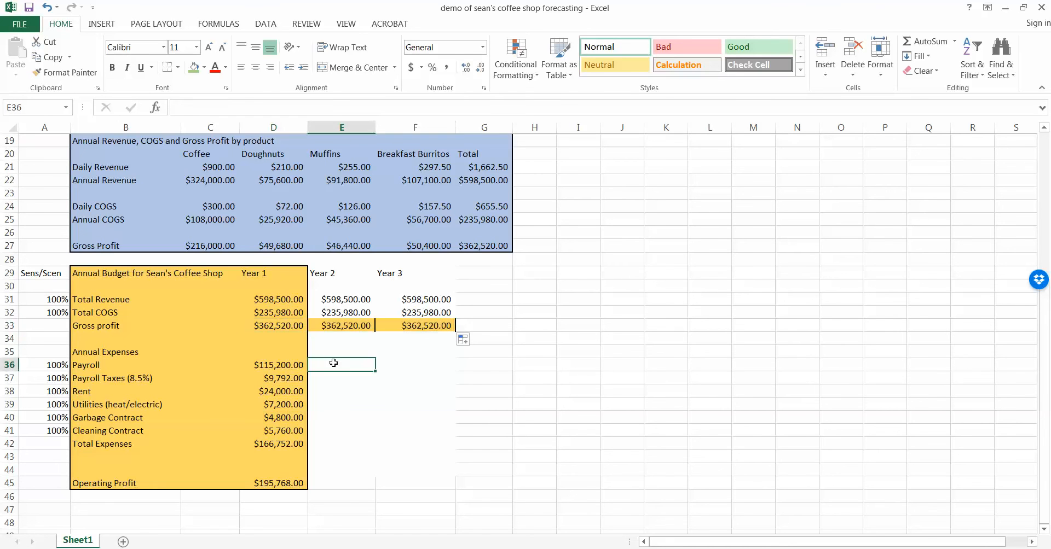
{"action": "left_click", "coordinate": [348, 311]}
{"action": "key", "text": "ctrl+c"}
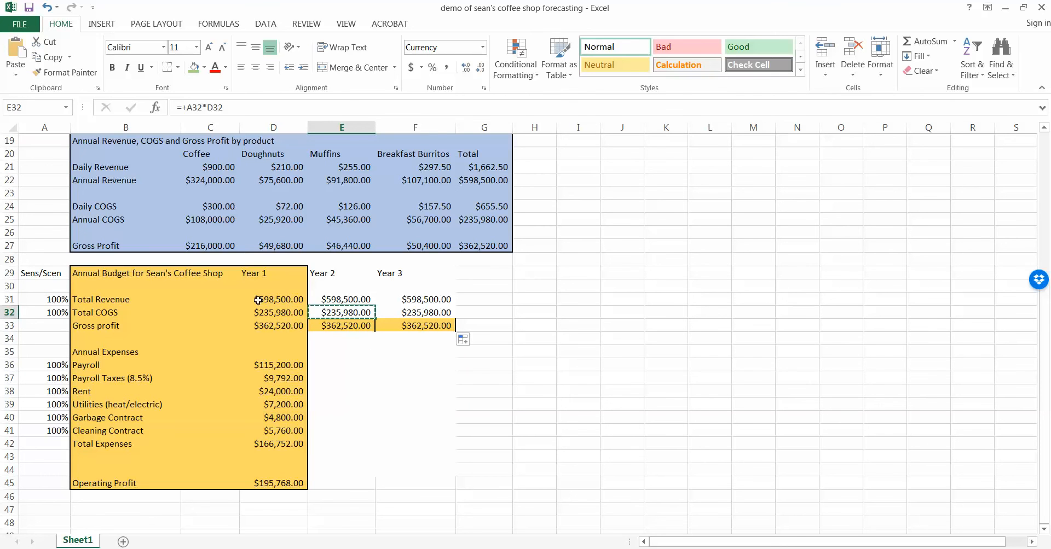
Paste percentage formulas into E36:E41 and F36:F41, and fill Total Expenses to F42 ($166,752.00).
{"action": "left_click", "coordinate": [344, 368]}
{"action": "left_click_drag", "start_coordinate": [343, 376], "coordinate": [343, 429]}
{"action": "key", "text": "ctrl+v"}
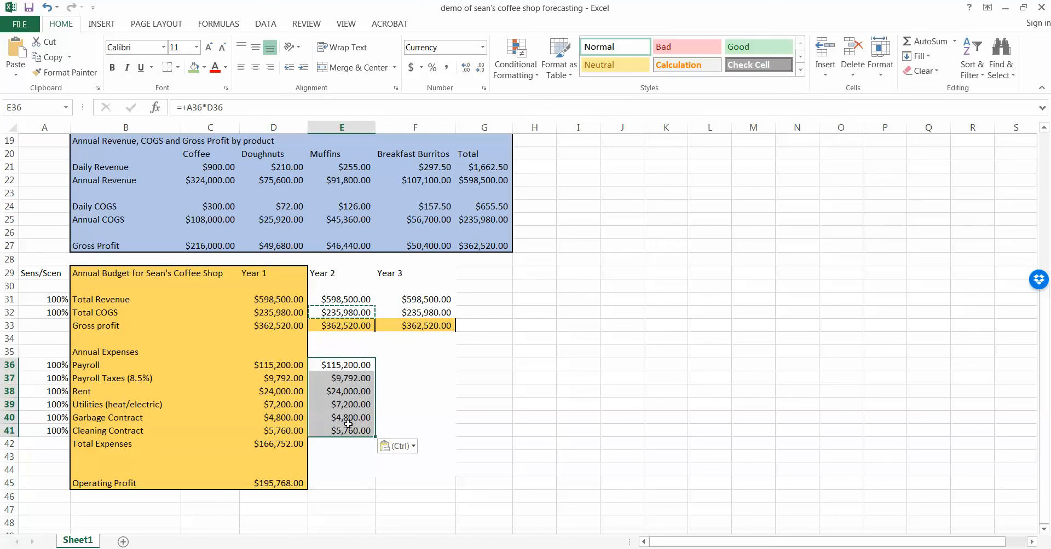
{"action": "left_click", "coordinate": [415, 365]}
{"action": "left_click", "coordinate": [418, 301]}
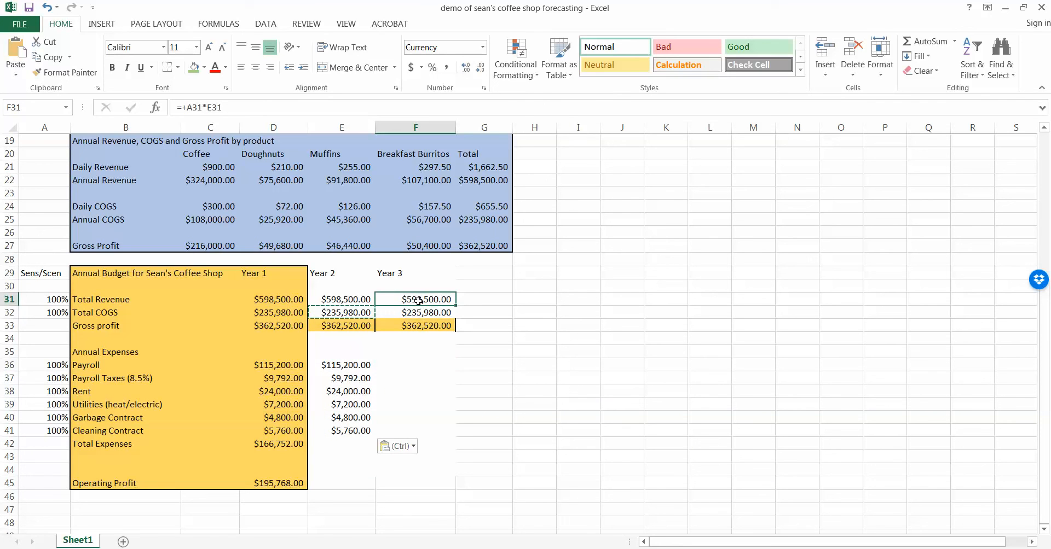
{"action": "key", "text": "ctrl+c"}
{"action": "left_click_drag", "start_coordinate": [418, 363], "coordinate": [414, 434]}
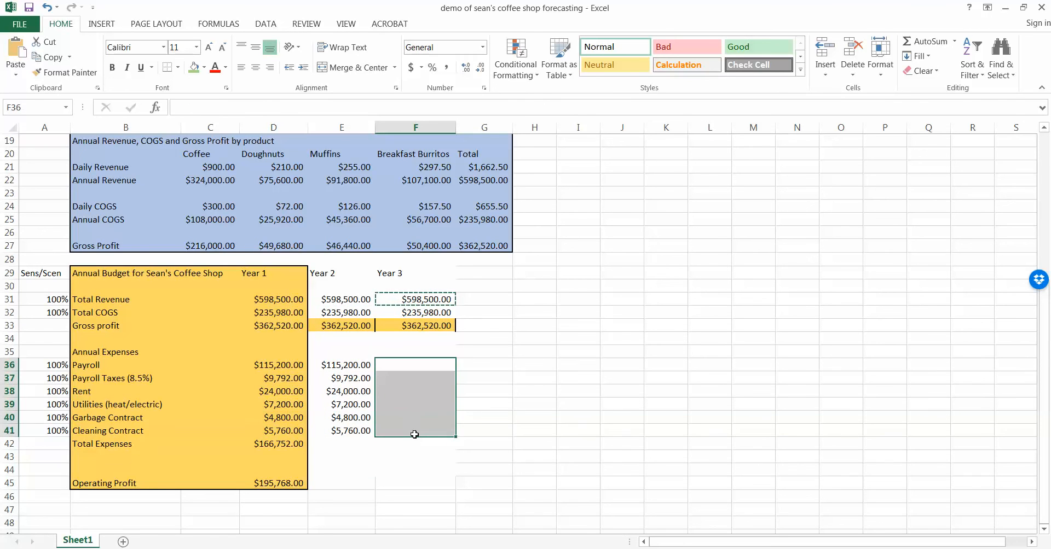
{"action": "key", "text": "ctrl+v"}
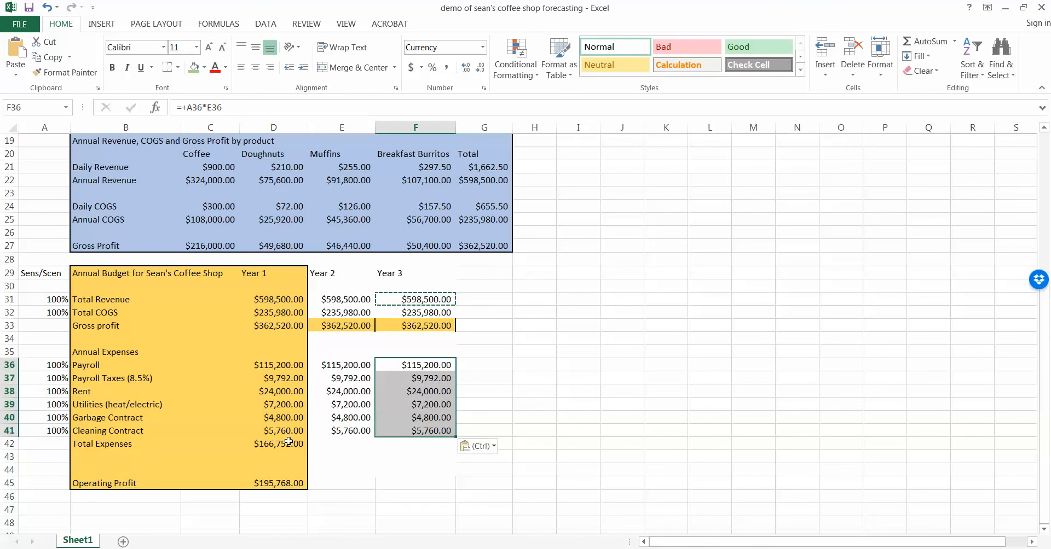
{"action": "left_click", "coordinate": [303, 443]}
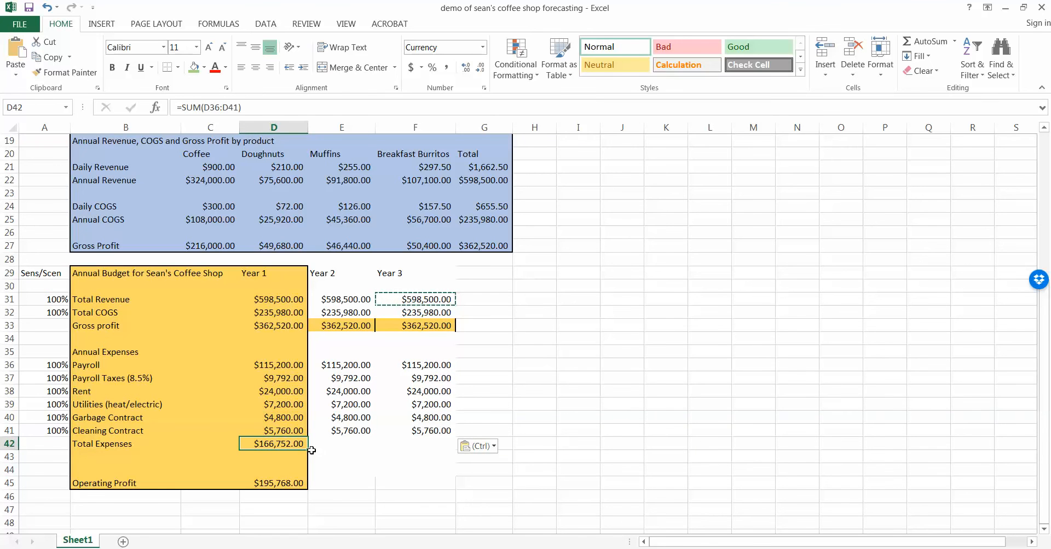
{"action": "left_click_drag", "start_coordinate": [308, 451], "coordinate": [416, 446]}
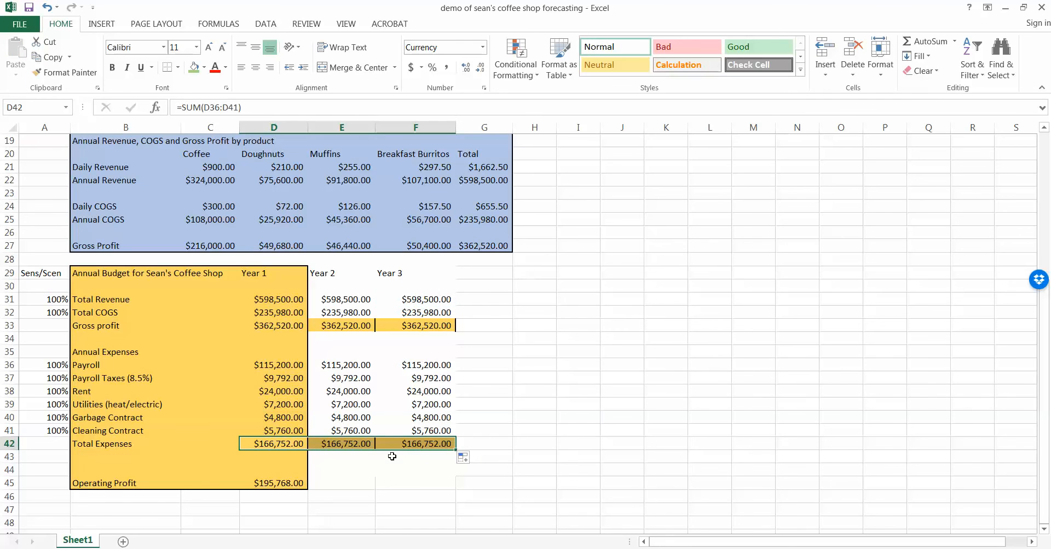
{"action": "left_click", "coordinate": [64, 389]}
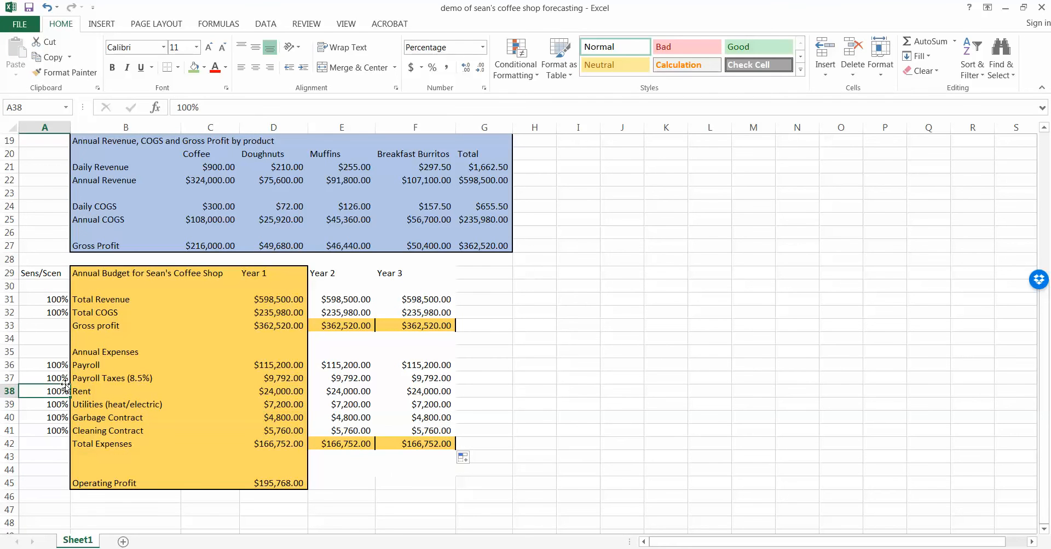
{"action": "type", "text": "110"}
{"action": "key", "text": "Return"}
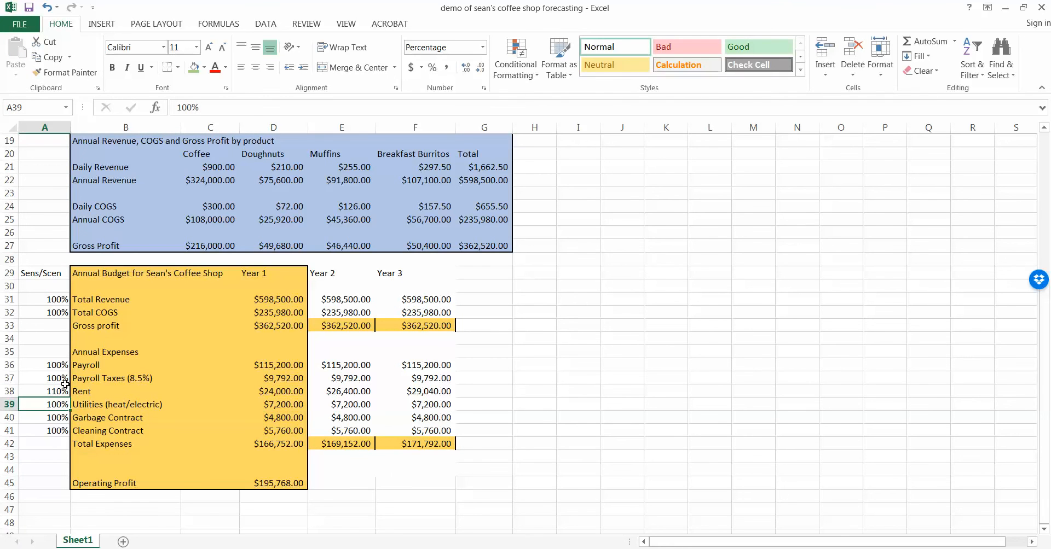
{"action": "left_click", "coordinate": [64, 390]}
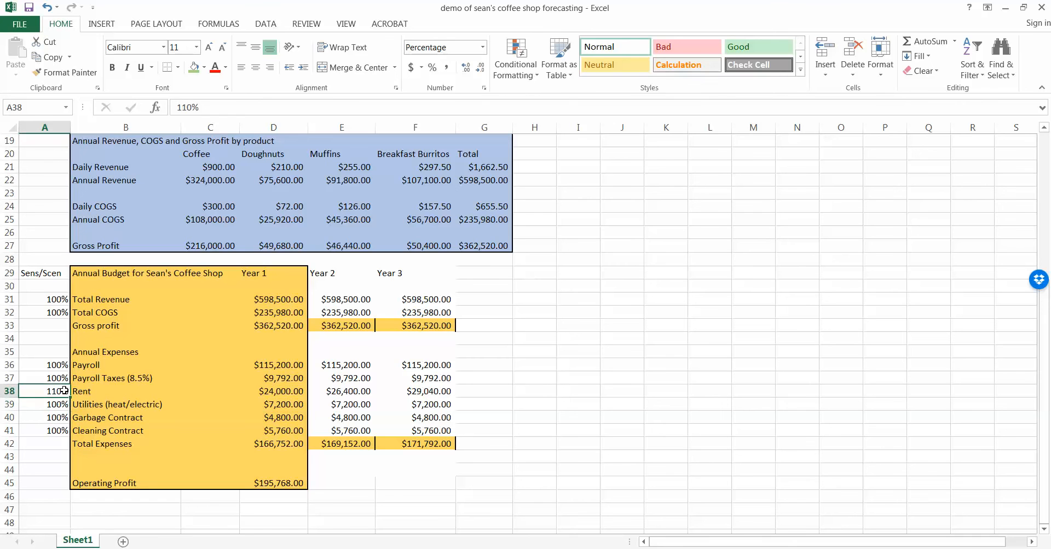
{"action": "type", "text": "100"}
{"action": "key", "text": "Return"}
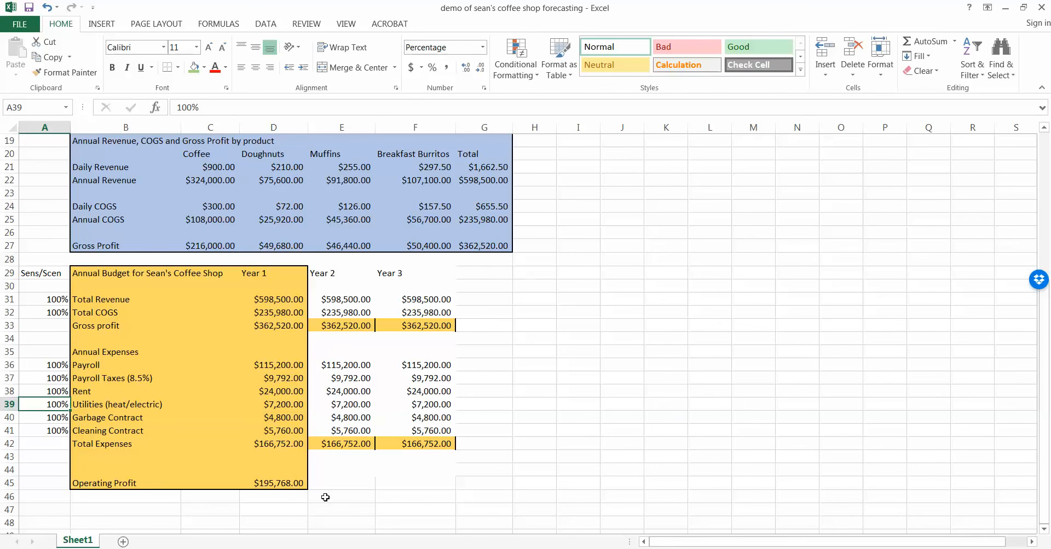
{"action": "left_click", "coordinate": [343, 495]}
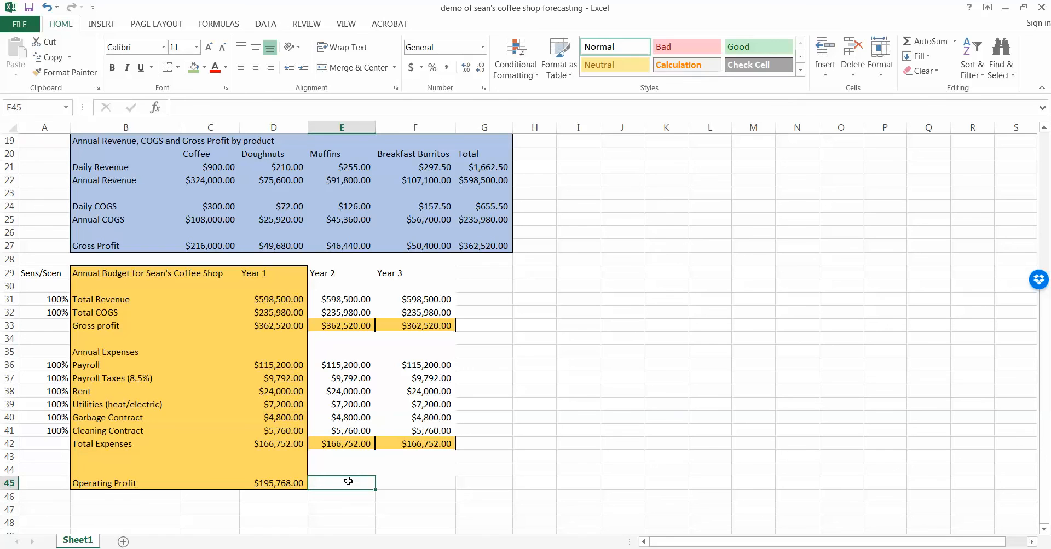
Build the Year 2 Operating Profit formula from Gross Profit minus expenses and copy it into Year 3.
{"action": "type", "text": "+"}
{"action": "key", "text": "Up"}
{"action": "key", "text": "Up"}
{"action": "key", "text": "Up"}
{"action": "key", "text": "Up"}
{"action": "key", "text": "Up"}
{"action": "key", "text": "Up"}
{"action": "key", "text": "Up"}
{"action": "key", "text": "Up"}
{"action": "key", "text": "Up"}
{"action": "key", "text": "Up"}
{"action": "key", "text": "Up"}
{"action": "key", "text": "Up"}
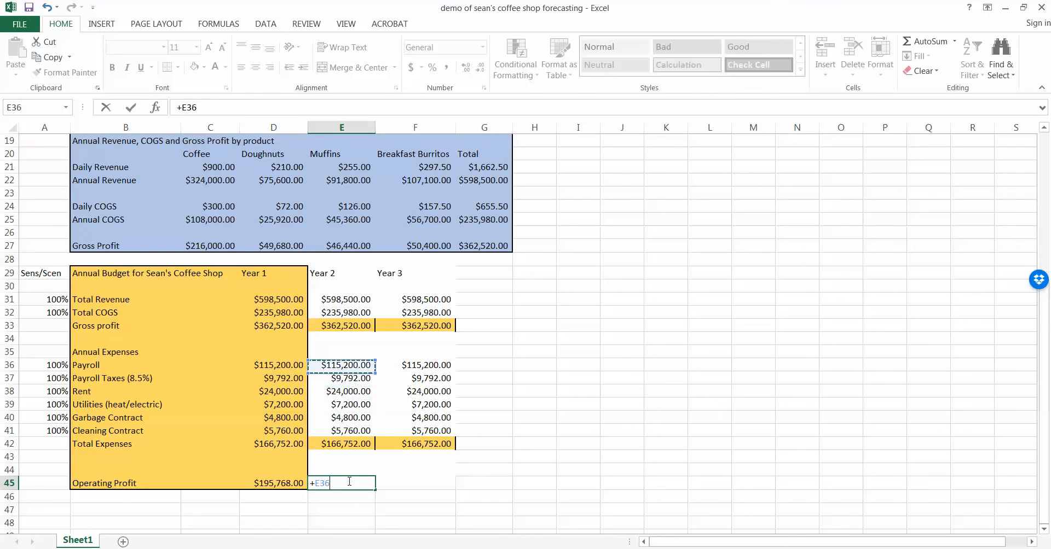
{"action": "type", "text": "-"}
{"action": "key", "text": "Up"}
{"action": "key", "text": "Up"}
{"action": "key", "text": "Up"}
{"action": "key", "text": "Return"}
{"action": "left_click", "coordinate": [350, 483]}
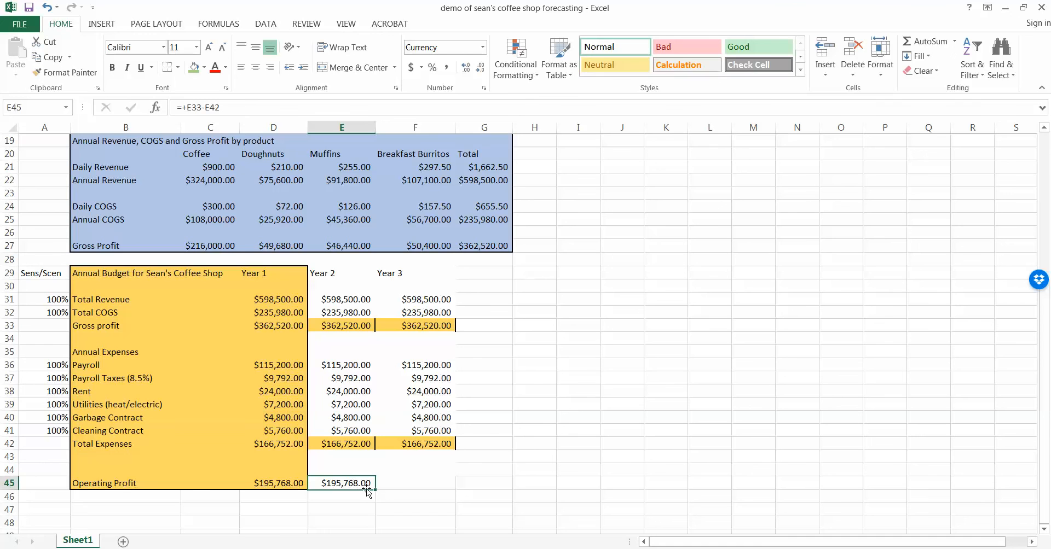
{"action": "left_click_drag", "start_coordinate": [376, 489], "coordinate": [448, 488]}
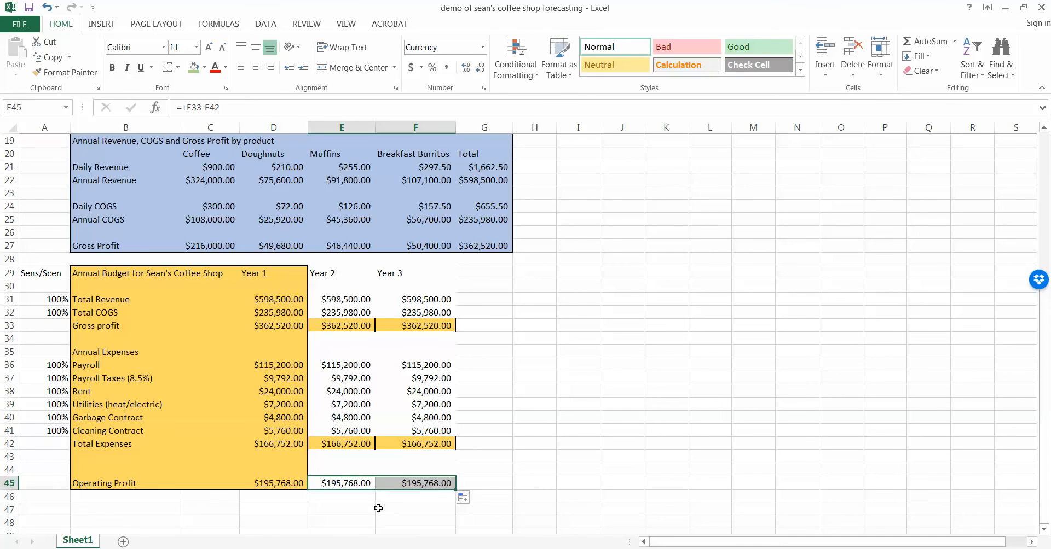
Raise the Rent Sens/Scen percentage in A38 to 110%, then return it to 100%.
{"action": "left_click", "coordinate": [65, 391]}
{"action": "type", "text": "11"}
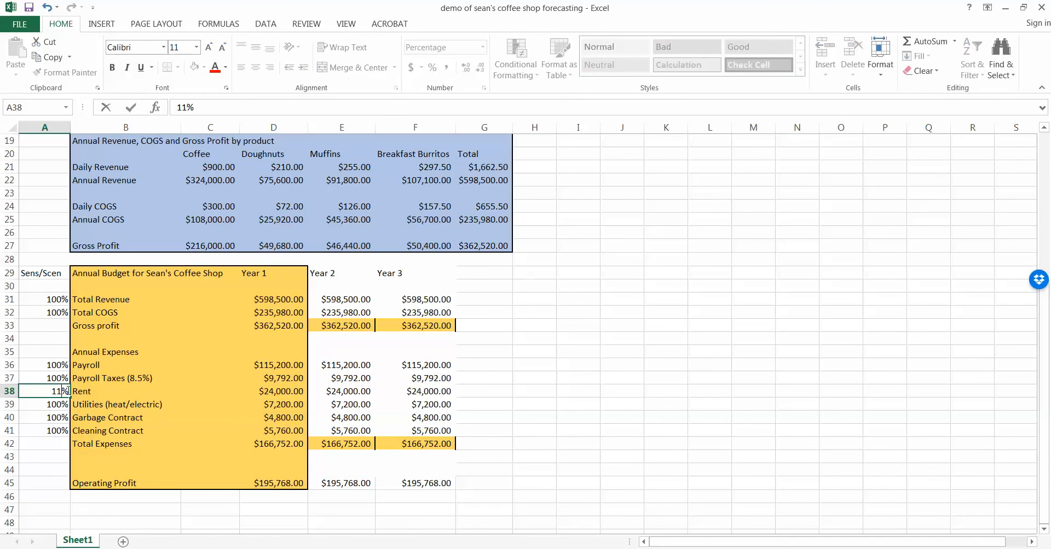
{"action": "type", "text": "0"}
{"action": "key", "text": "Return"}
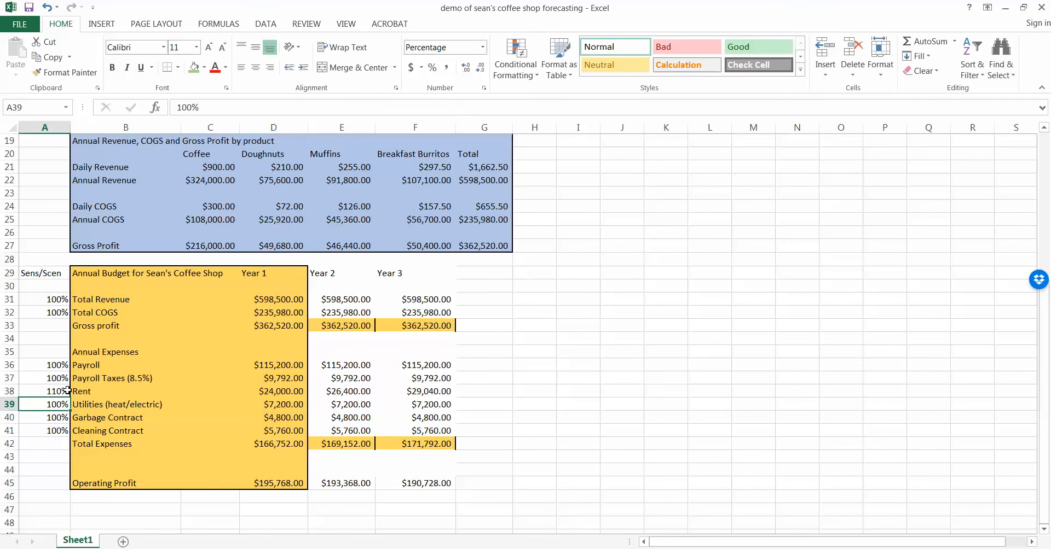
{"action": "left_click", "coordinate": [66, 390]}
{"action": "type", "text": "100"}
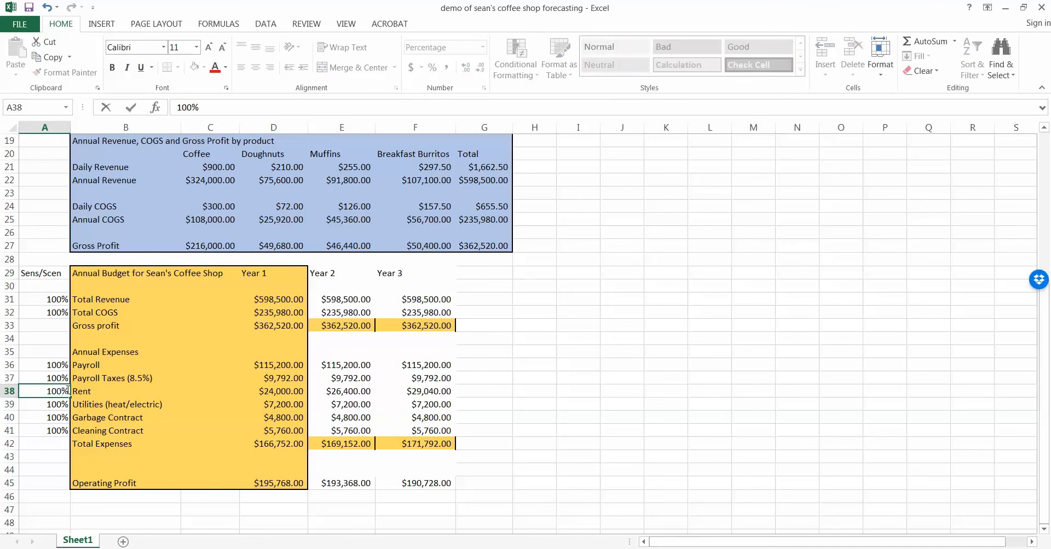
{"action": "key", "text": "Return"}
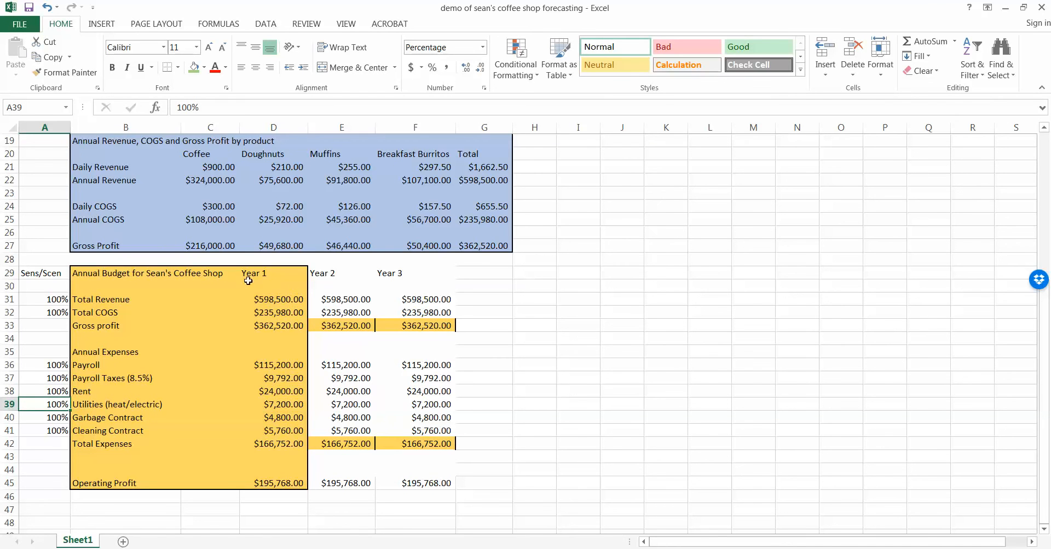
{"action": "left_click", "coordinate": [106, 277]}
Remove the borders from B29:D45 and put a thick box border around A29:F45.
{"action": "left_click_drag", "start_coordinate": [106, 277], "coordinate": [304, 486]}
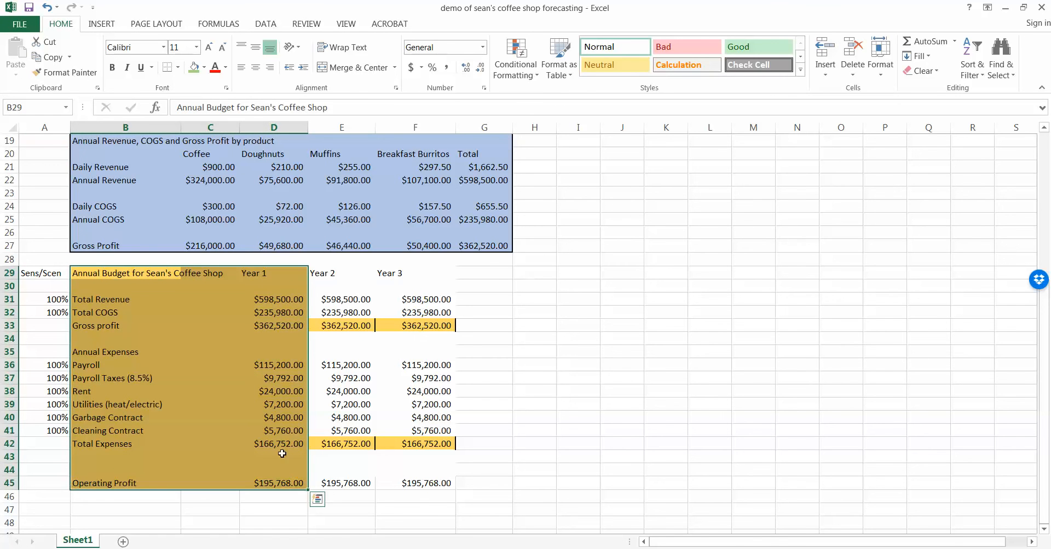
{"action": "left_click", "coordinate": [178, 67]}
{"action": "left_click", "coordinate": [201, 166]}
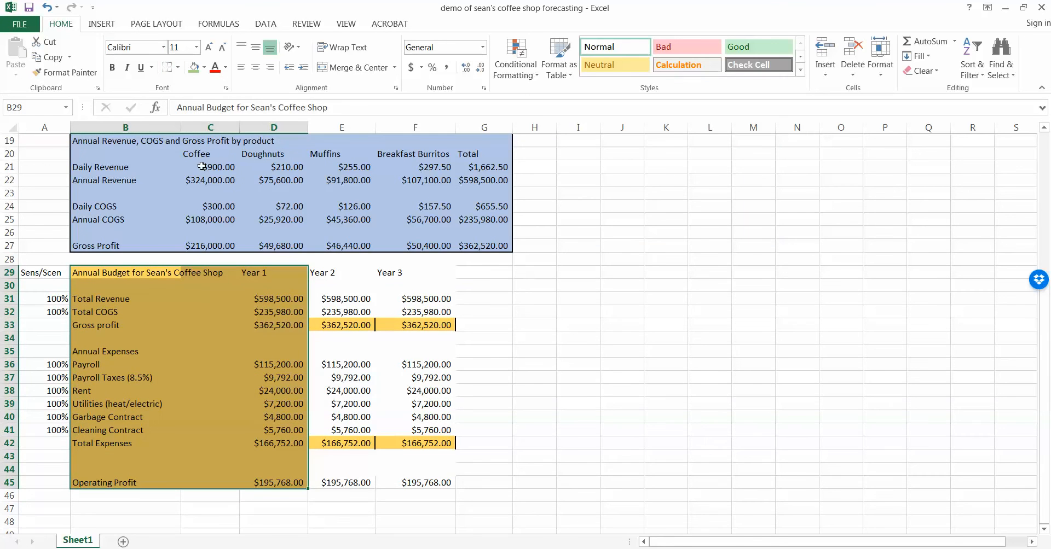
{"action": "left_click_drag", "start_coordinate": [47, 272], "coordinate": [405, 482]}
{"action": "left_click", "coordinate": [177, 66]}
{"action": "left_click", "coordinate": [212, 216]}
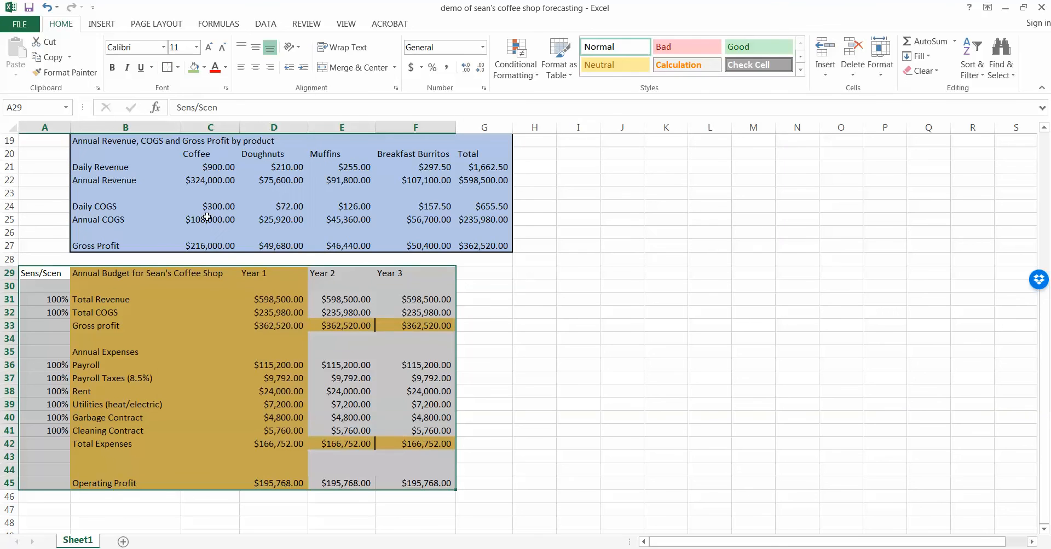
{"action": "left_click", "coordinate": [163, 298]}
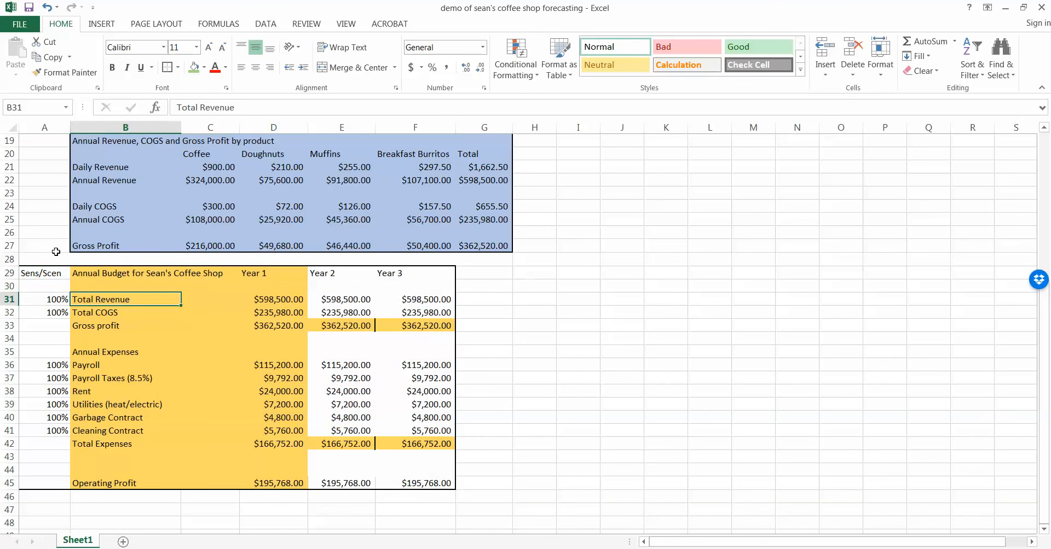
Fill the Sens/Scen cells A29:A45 and the Year 2–3 cells E29:F45 with orange.
{"action": "left_click_drag", "start_coordinate": [49, 273], "coordinate": [36, 483]}
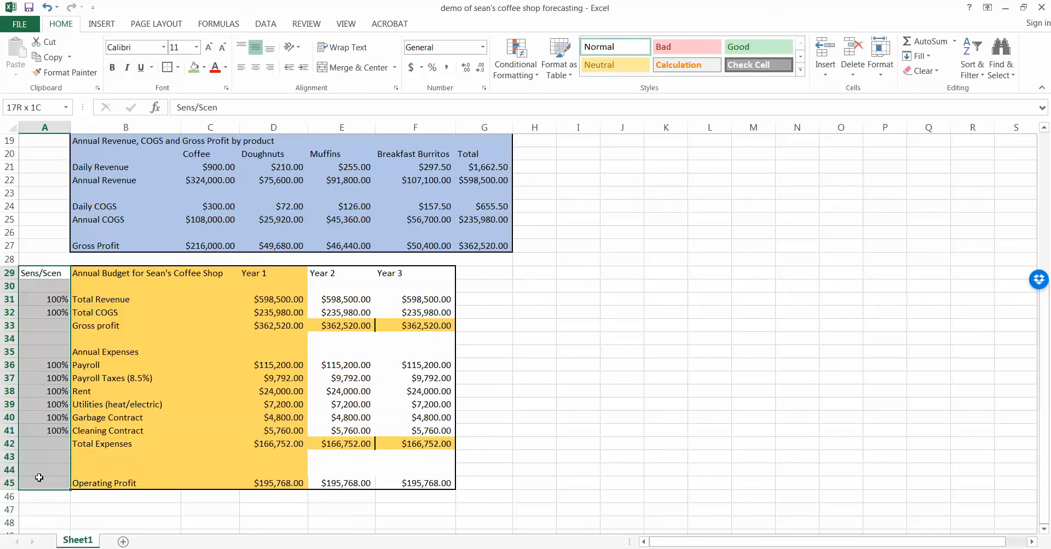
{"action": "left_click", "coordinate": [205, 69]}
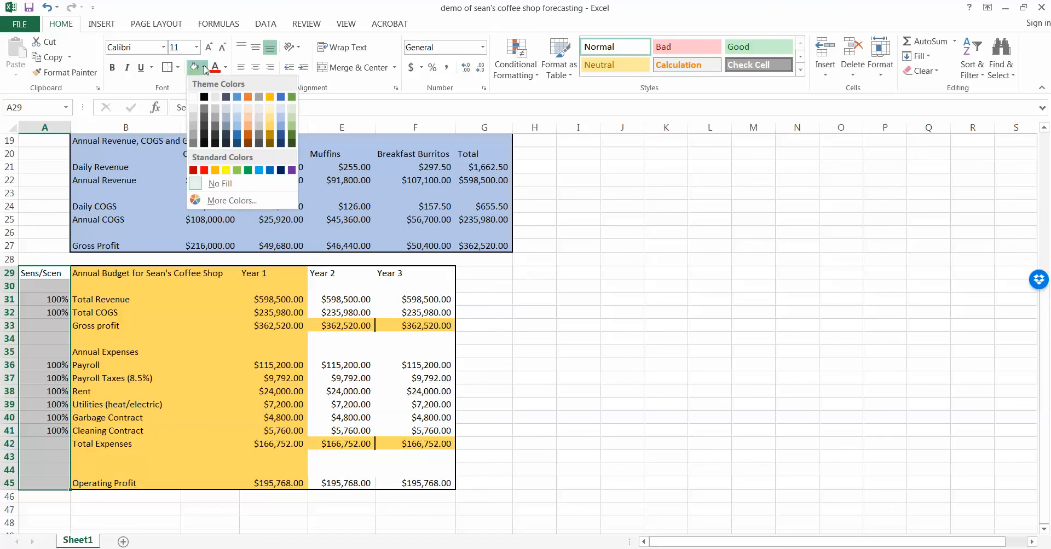
{"action": "left_click", "coordinate": [267, 130]}
{"action": "left_click_drag", "start_coordinate": [319, 275], "coordinate": [416, 483]}
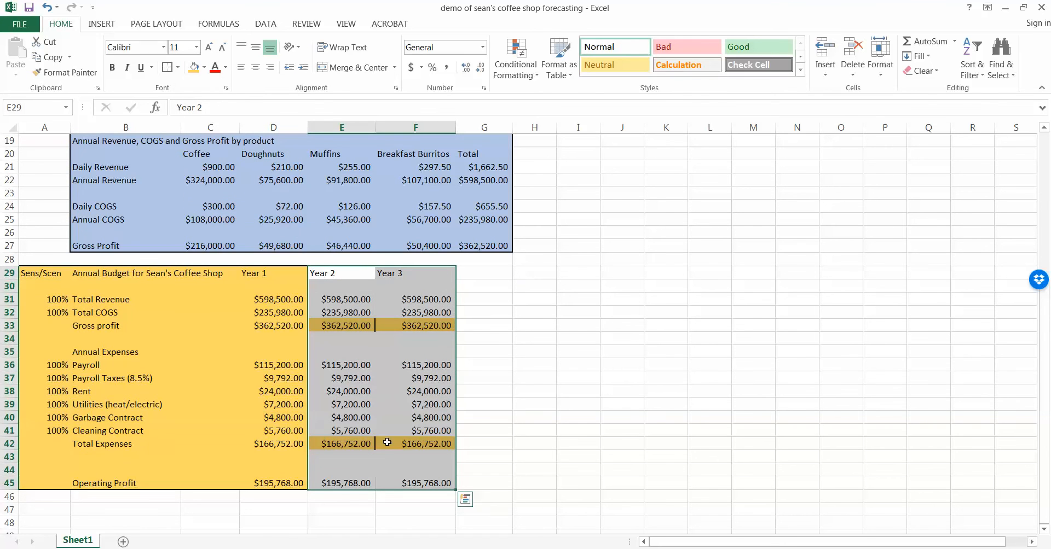
{"action": "left_click", "coordinate": [197, 69]}
{"action": "left_click", "coordinate": [503, 354]}
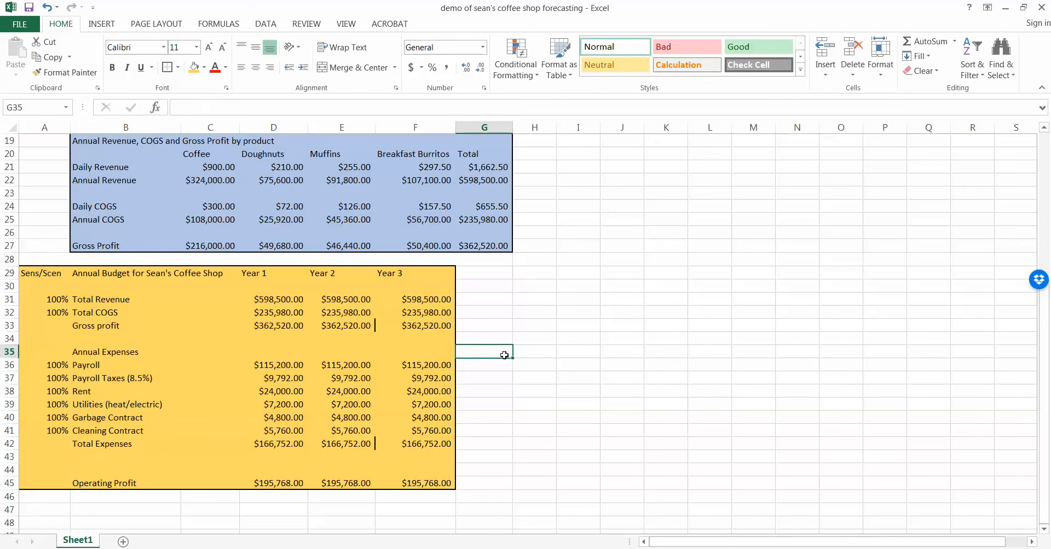
Set the Total Revenue sensitivity in A31 to 102%.
{"action": "scroll", "coordinate": [504, 355], "scroll_direction": "up", "scroll_amount": 3}
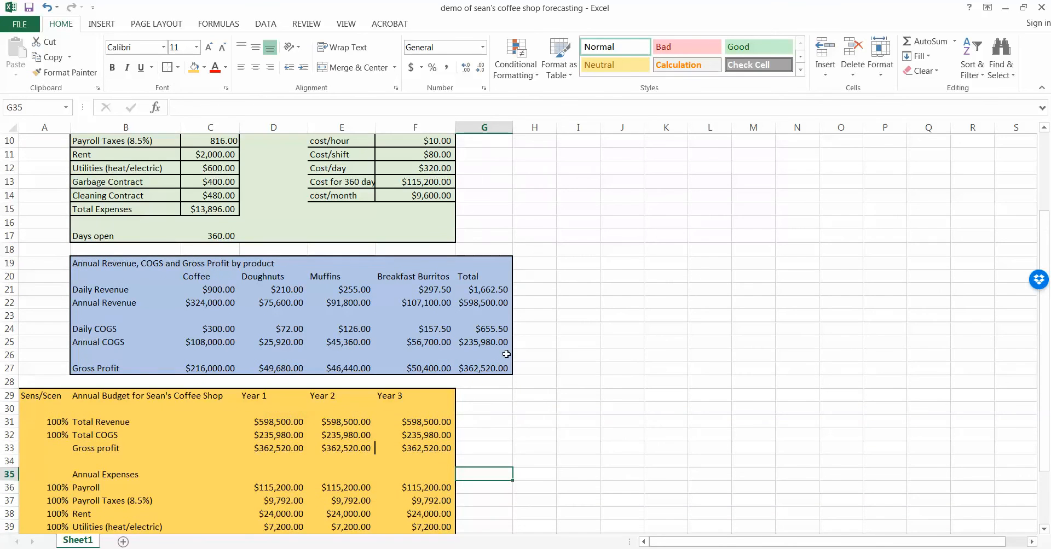
{"action": "scroll", "coordinate": [512, 357], "scroll_direction": "down", "scroll_amount": 3}
{"action": "scroll", "coordinate": [512, 356], "scroll_direction": "up", "scroll_amount": 6}
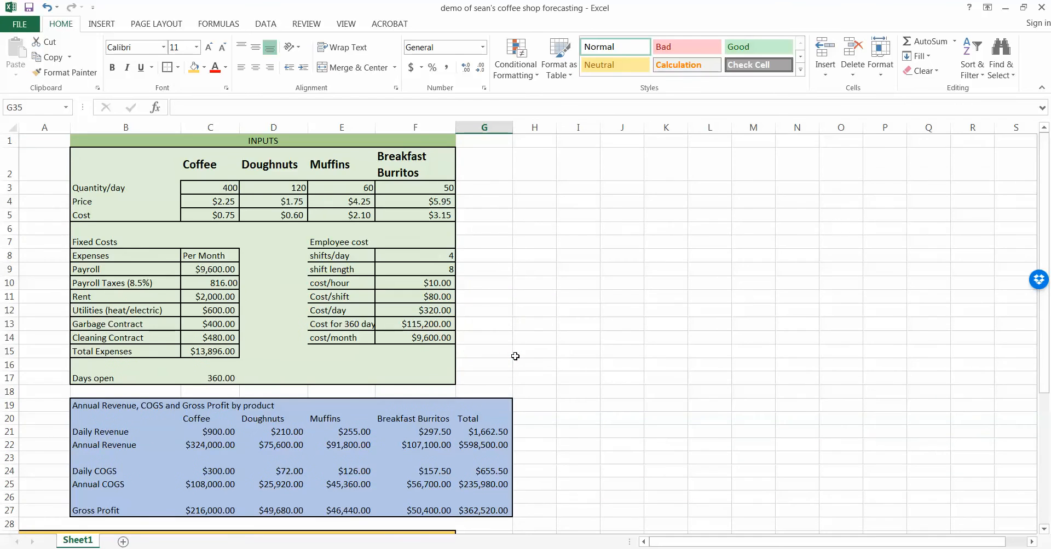
{"action": "scroll", "coordinate": [515, 357], "scroll_direction": "down", "scroll_amount": 4}
{"action": "scroll", "coordinate": [515, 356], "scroll_direction": "down", "scroll_amount": 1}
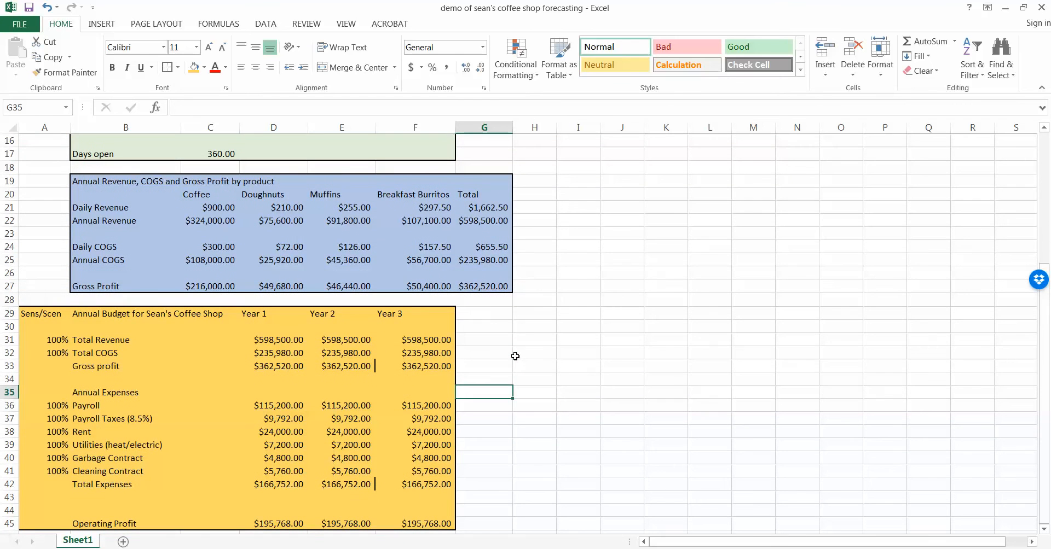
{"action": "left_click", "coordinate": [56, 340]}
{"action": "type", "text": "102"}
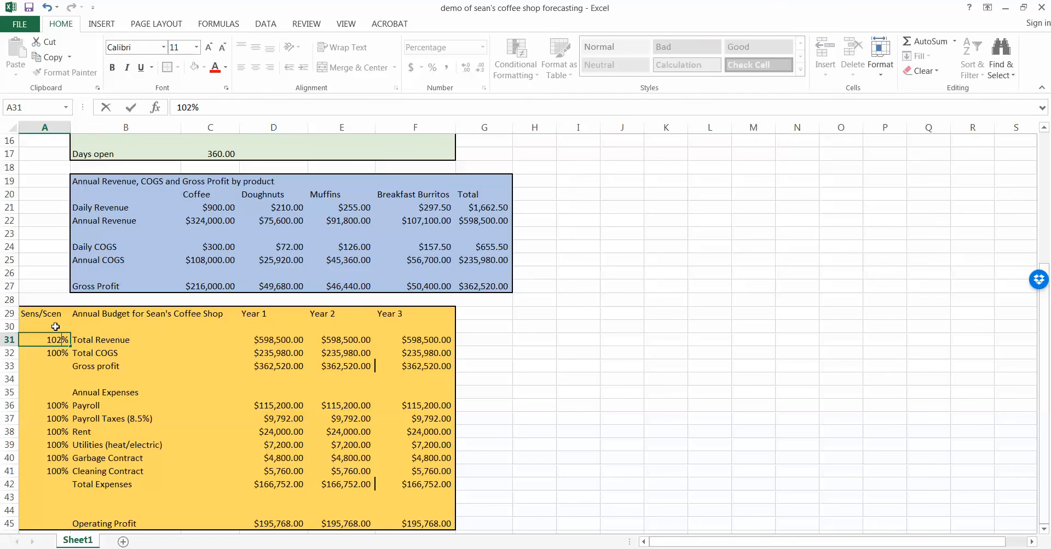
{"action": "key", "text": "Return"}
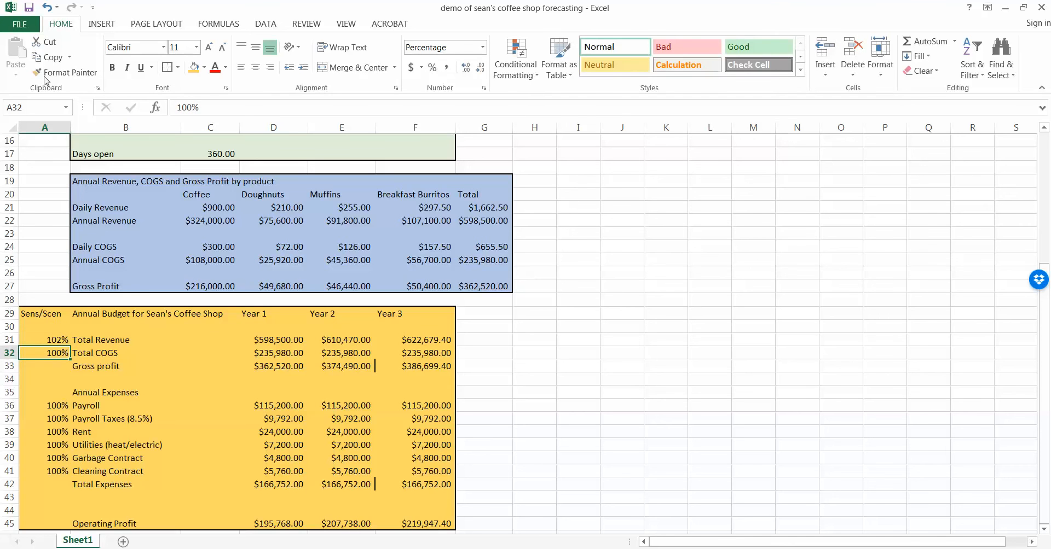
Inspect the Operating Profit formulas in F45, E45 and D45.
{"action": "scroll", "coordinate": [47, 80], "scroll_direction": "down", "scroll_amount": 1}
{"action": "left_click", "coordinate": [424, 525]}
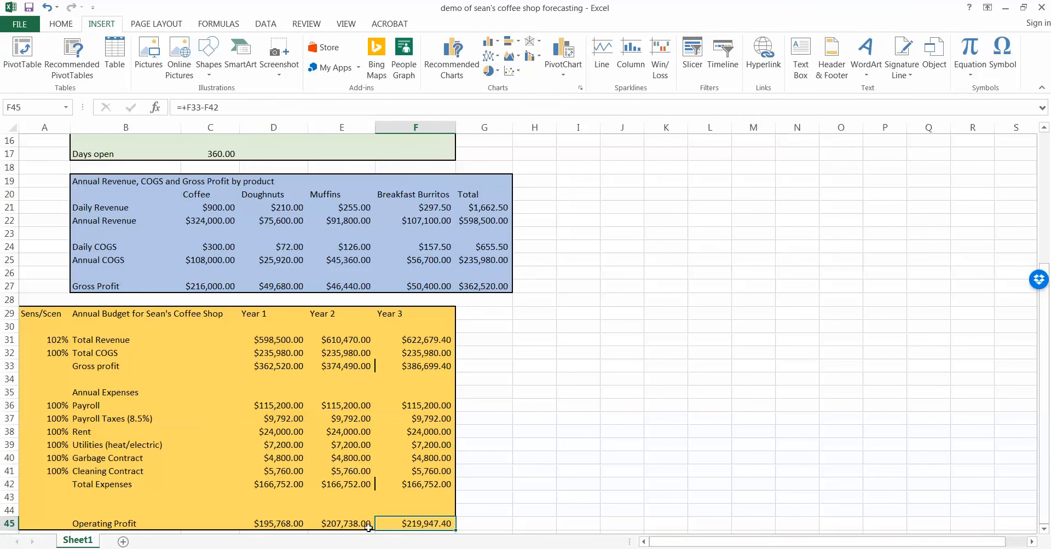
{"action": "left_click", "coordinate": [347, 521]}
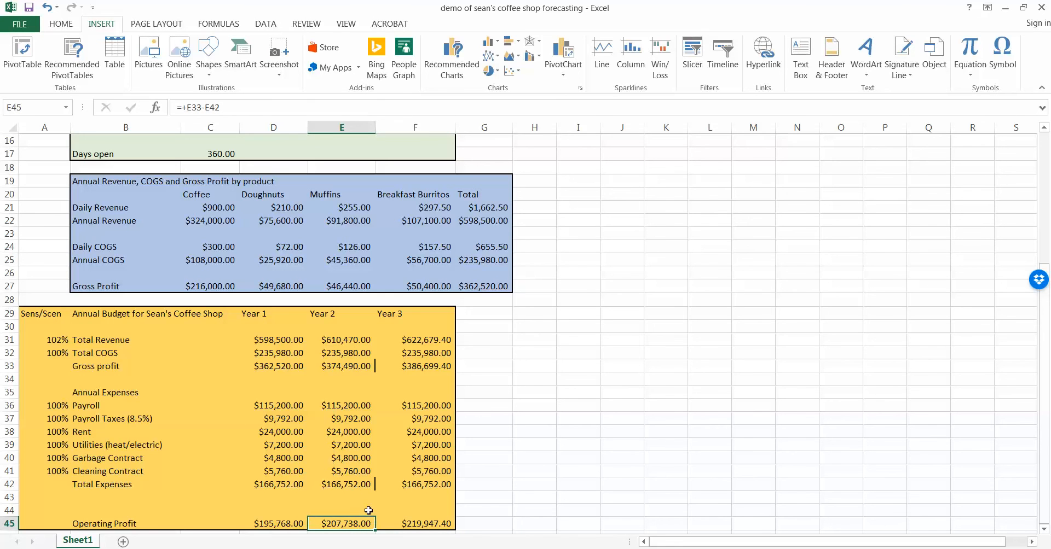
{"action": "left_click", "coordinate": [286, 522]}
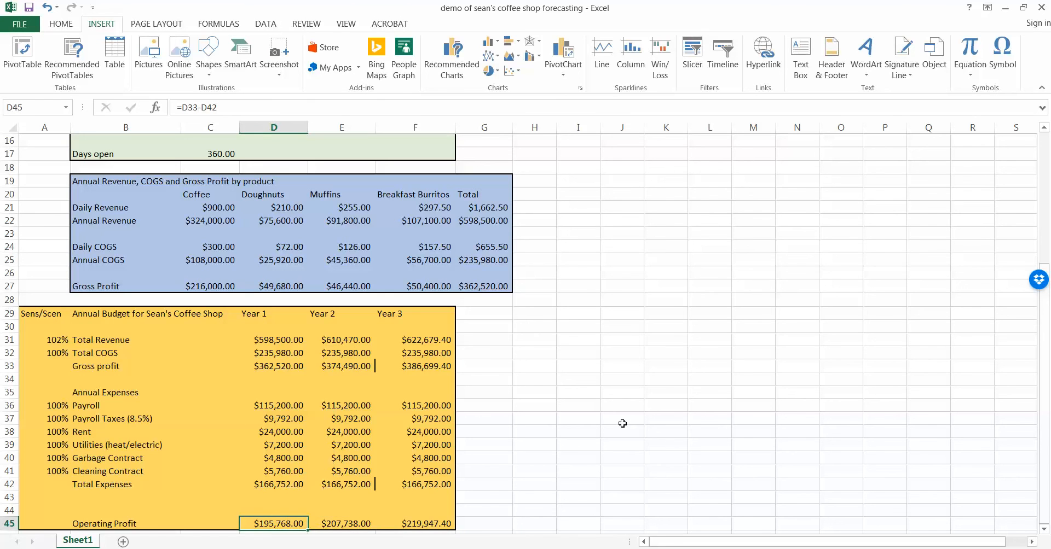
Reset the Total Revenue sensitivity in A31 to 100%.
{"action": "left_click", "coordinate": [65, 336]}
{"action": "type", "text": "100"}
{"action": "key", "text": "Return"}
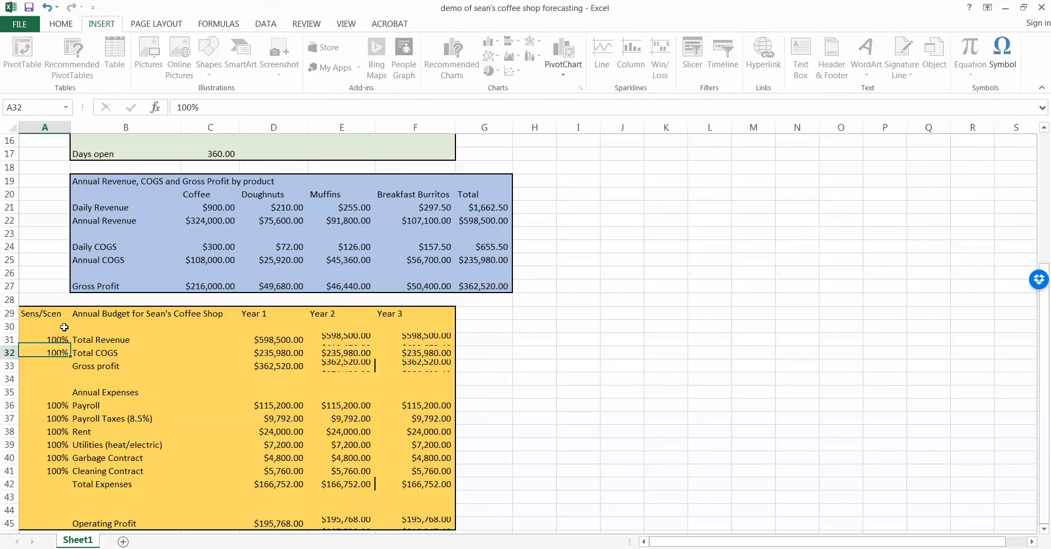
Set the Total COGS sensitivity in A32 to 112% and check Year 3 Operating Profit.
{"action": "type", "text": "102"}
{"action": "key", "text": "BackSpace"}
{"action": "key", "text": "BackSpace"}
{"action": "type", "text": "12"}
{"action": "key", "text": "Return"}
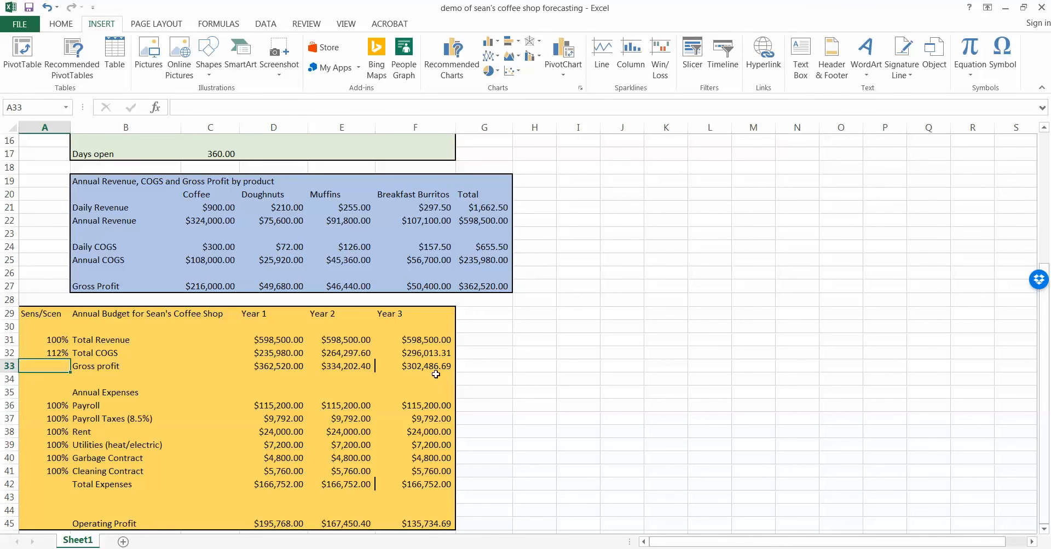
{"action": "left_click", "coordinate": [446, 525]}
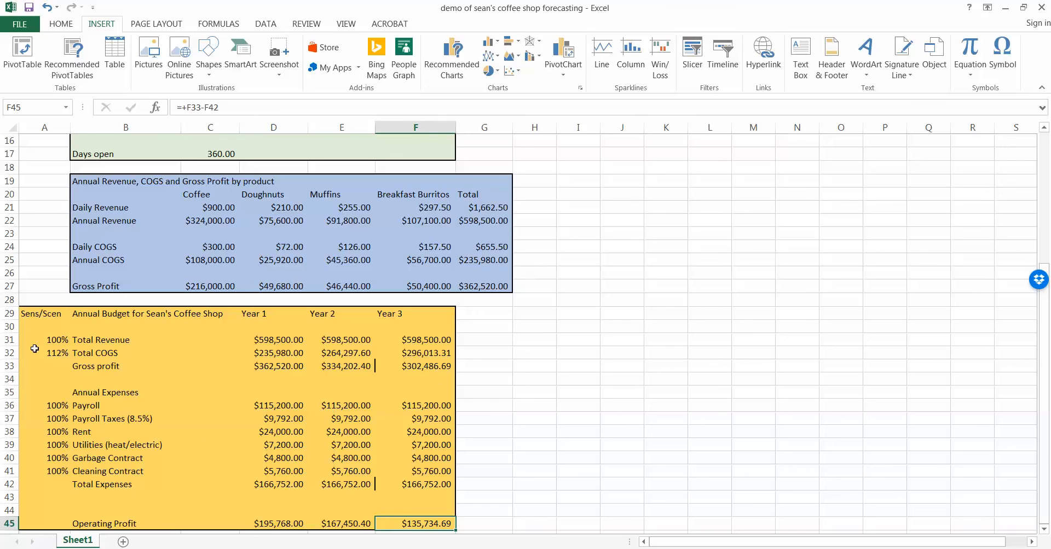
Return the Total COGS sensitivity in A32 to 100%.
{"action": "left_click", "coordinate": [59, 350]}
{"action": "key", "text": "BackSpace"}
{"action": "key", "text": "BackSpace"}
{"action": "type", "text": "00"}
{"action": "key", "text": "Return"}
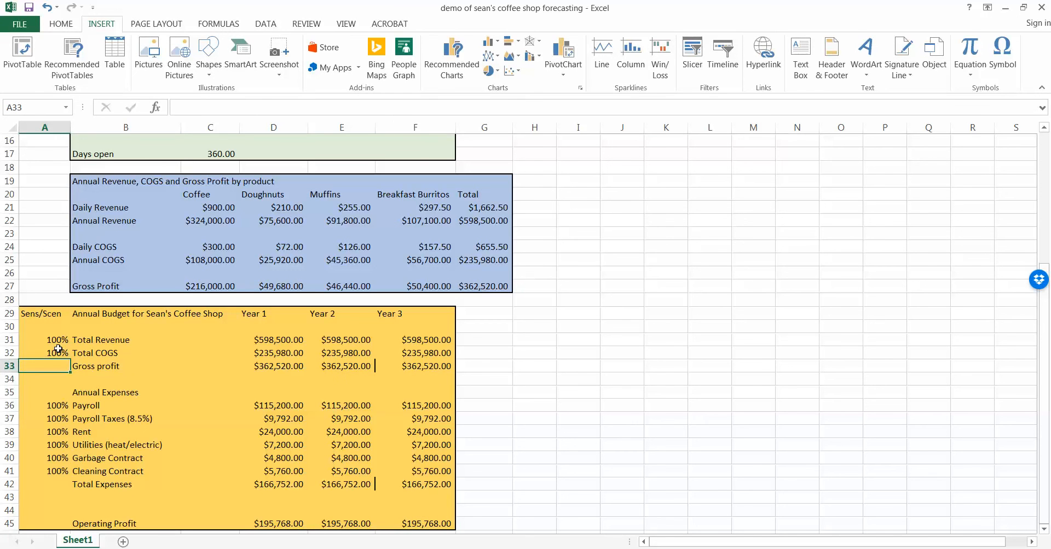